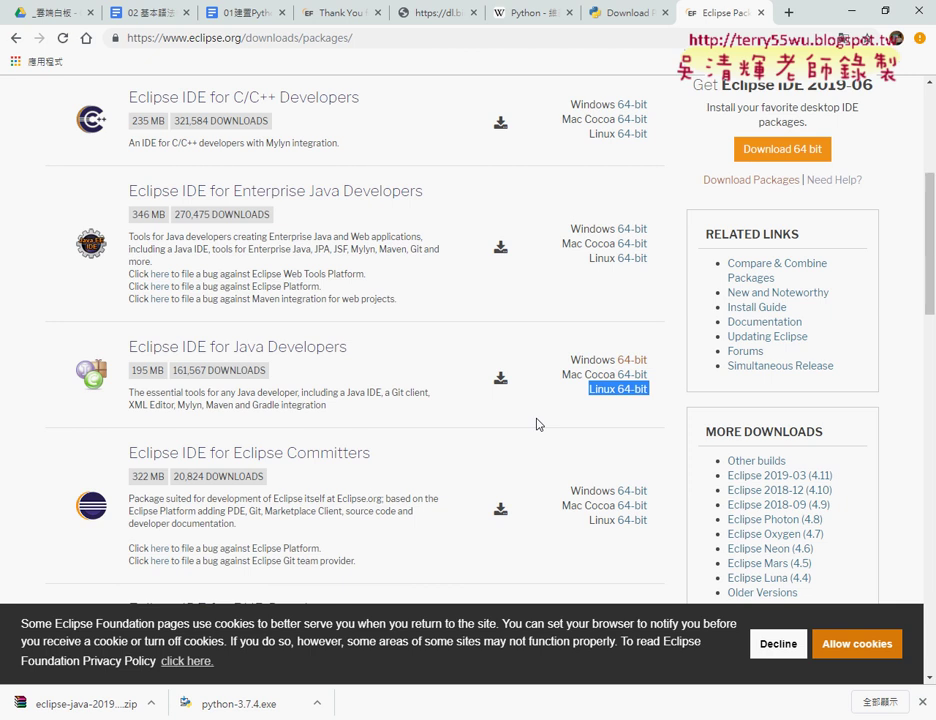
# Locate the downloaded Eclipse zip archive on drive C: and show its WinRAR extraction options.
pyautogui.click(151, 703)
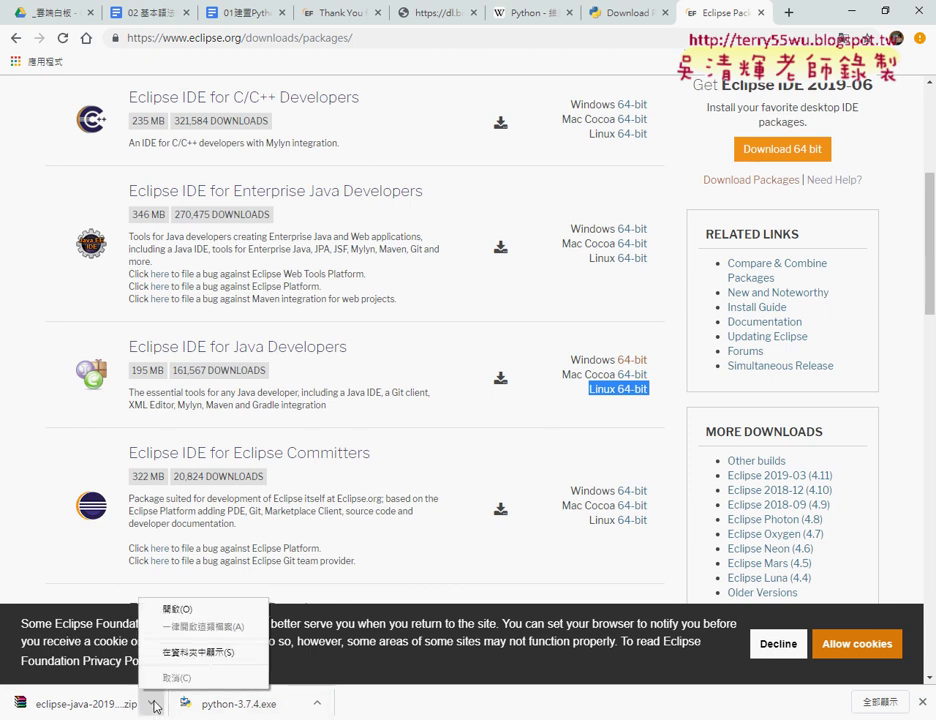
pyautogui.click(196, 655)
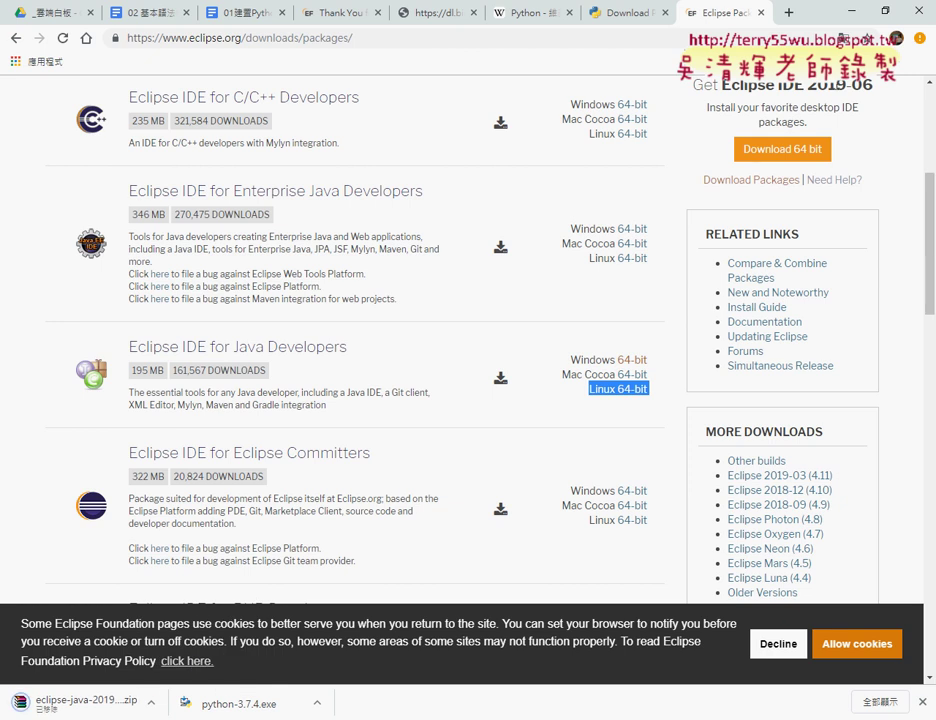
pyautogui.click(847, 12)
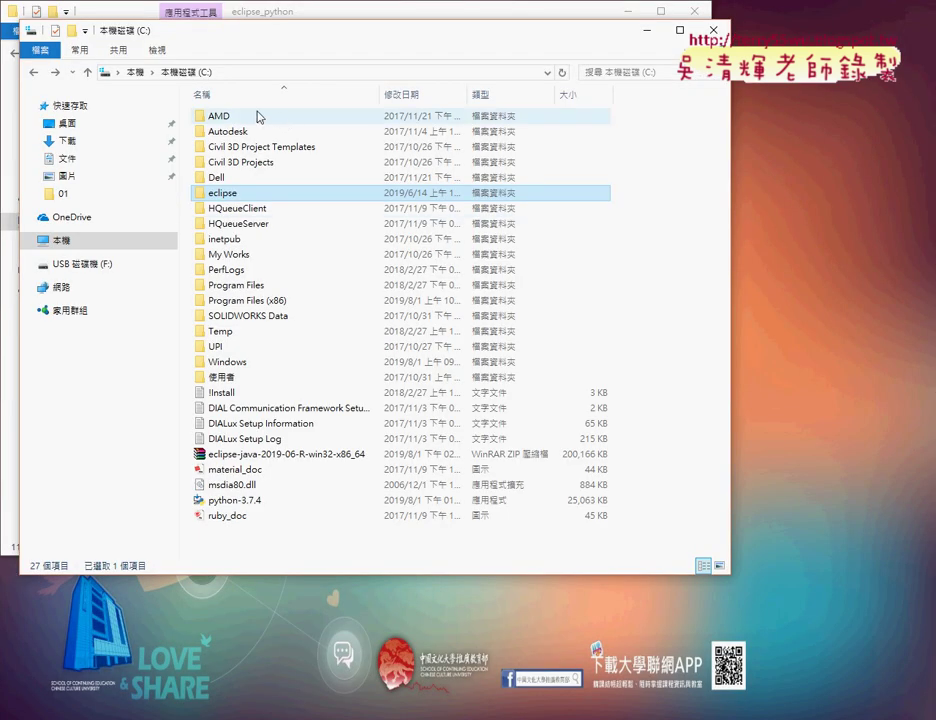
pyautogui.click(257, 457)
pyautogui.rightClick(257, 458)
pyautogui.moveTo(280, 484)
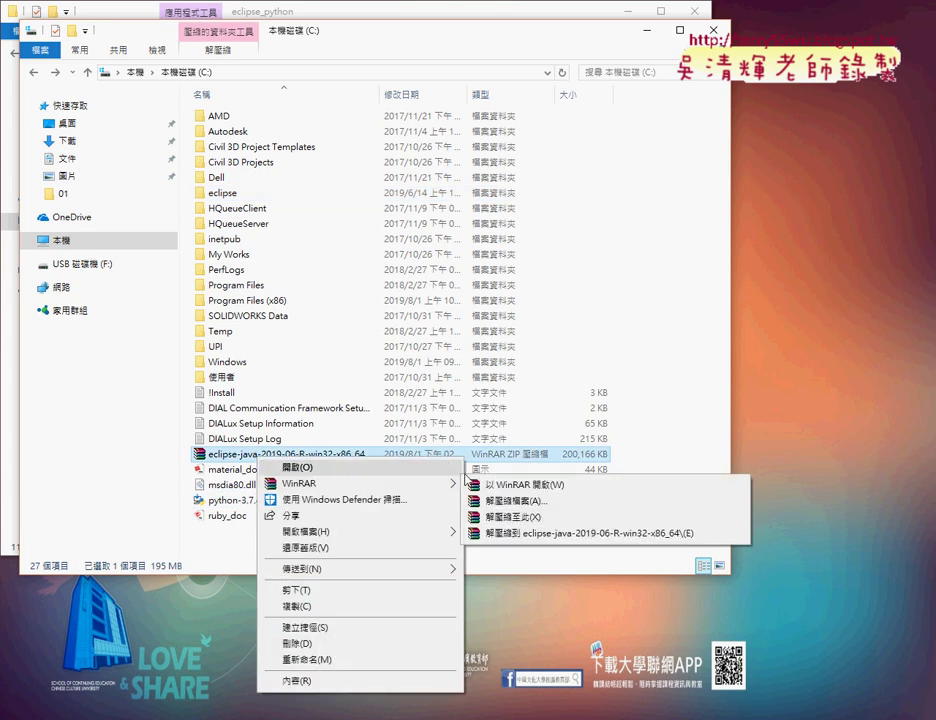
# Open the extracted eclipse folder on drive C: and launch the eclipse application.
pyautogui.click(234, 198)
pyautogui.doubleClick(234, 199)
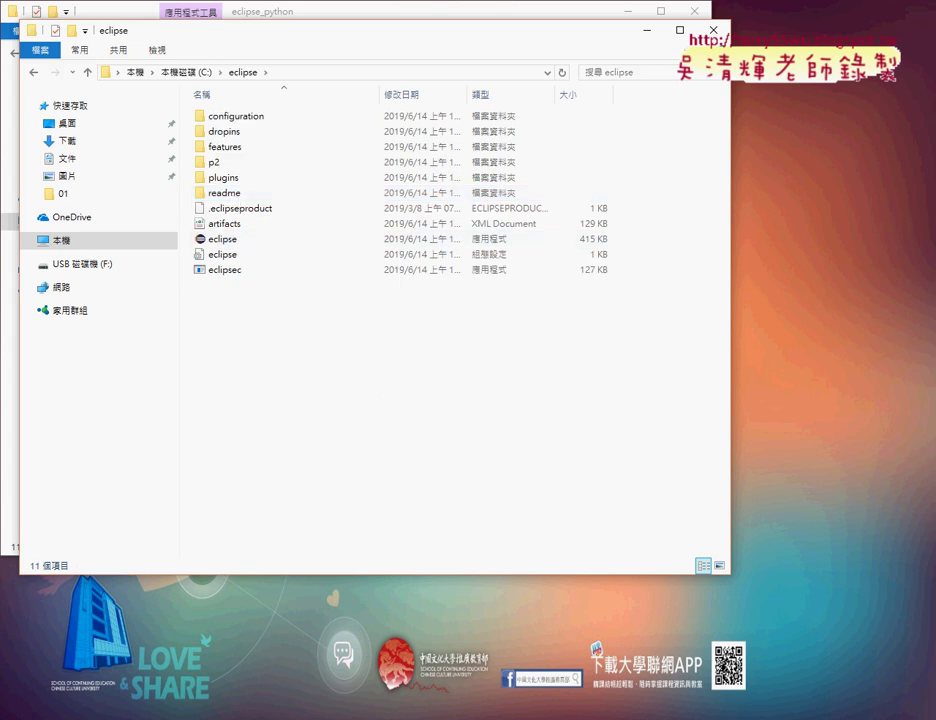
pyautogui.doubleClick(226, 240)
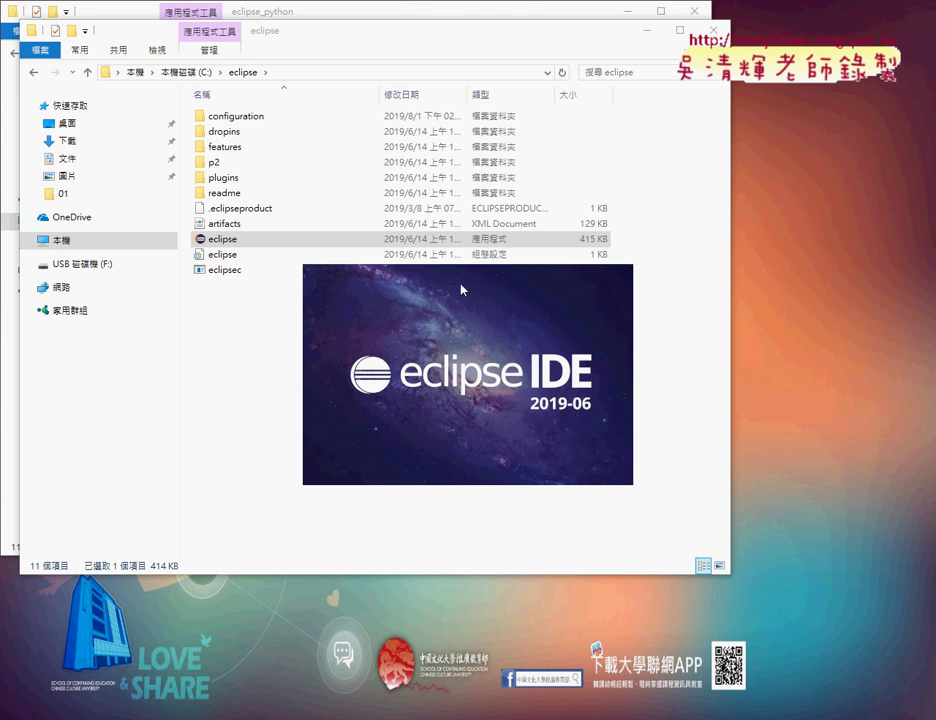
# Return to the root of drive C: and run the python-3.7.4 installer.
pyautogui.click(187, 72)
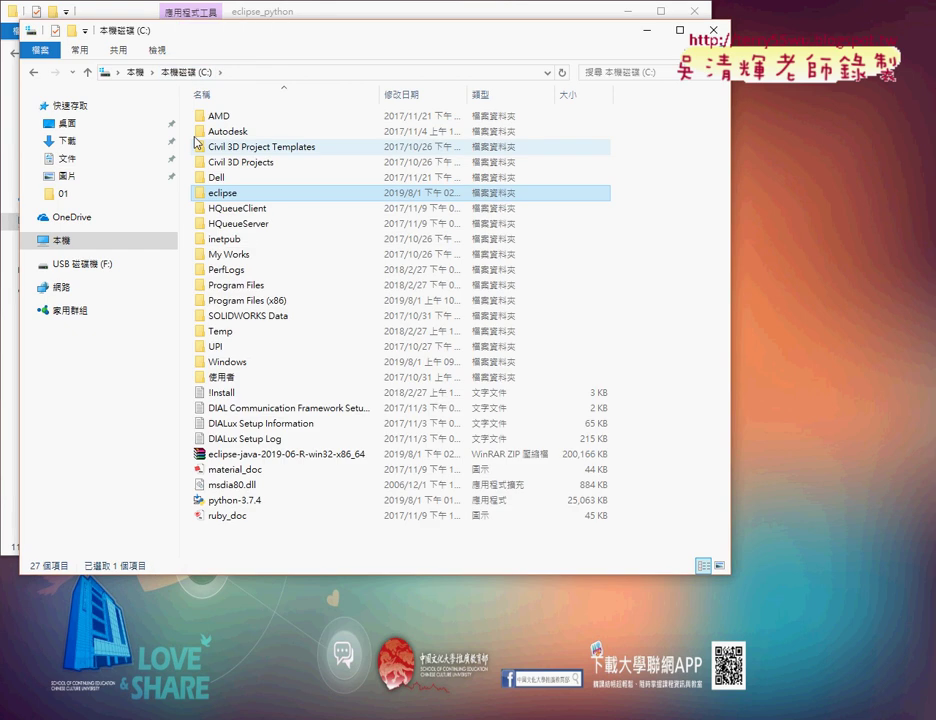
pyautogui.click(256, 504)
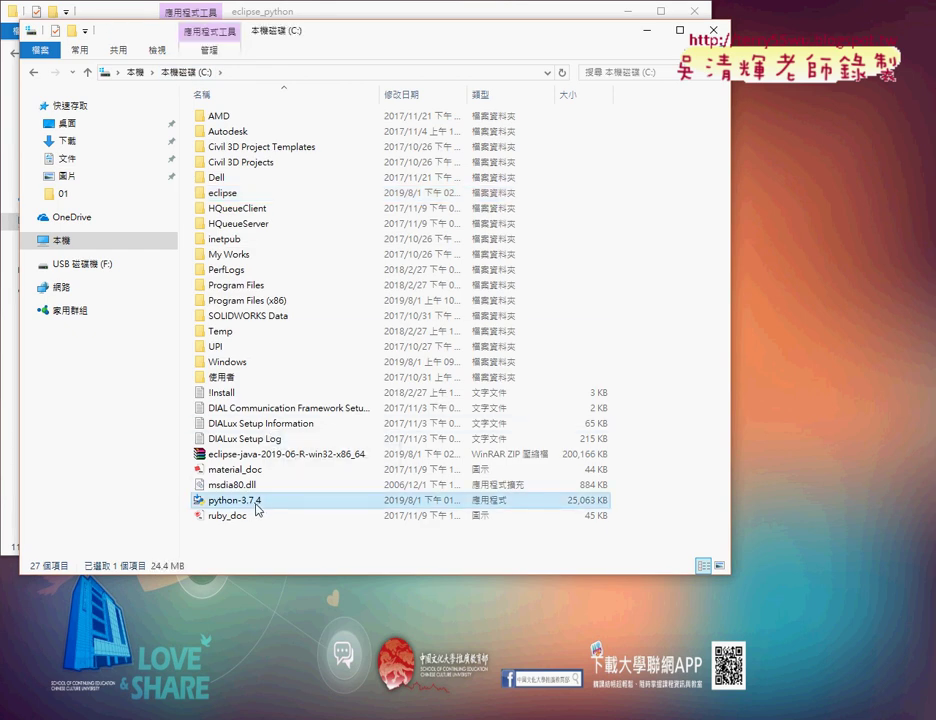
pyautogui.doubleClick(256, 504)
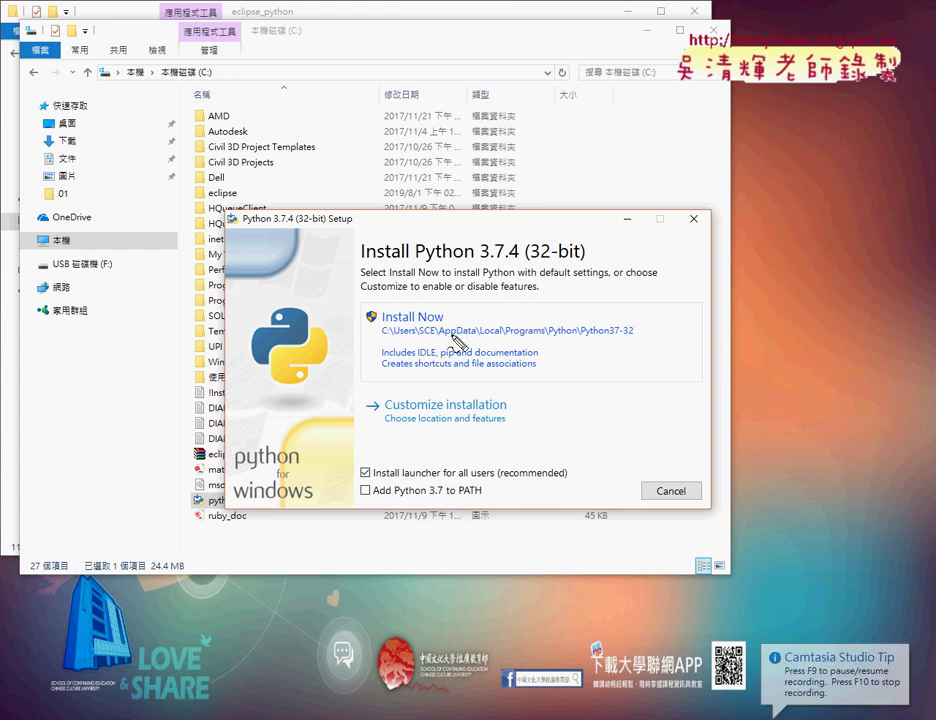
pyautogui.moveTo(585, 338); pyautogui.dragTo(640, 338)
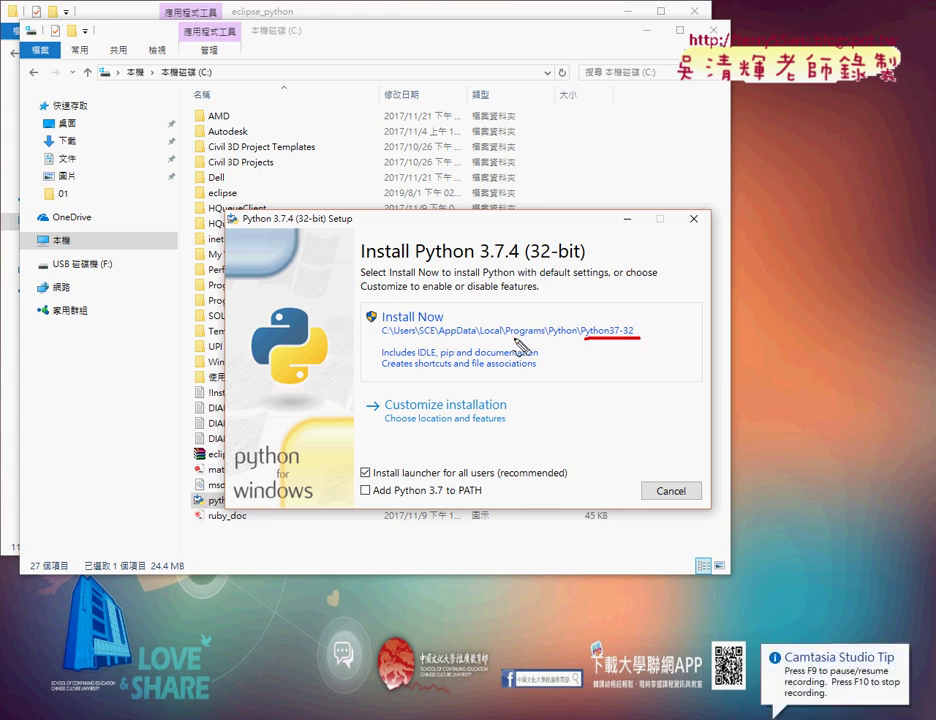
pyautogui.moveTo(380, 338); pyautogui.dragTo(576, 344)
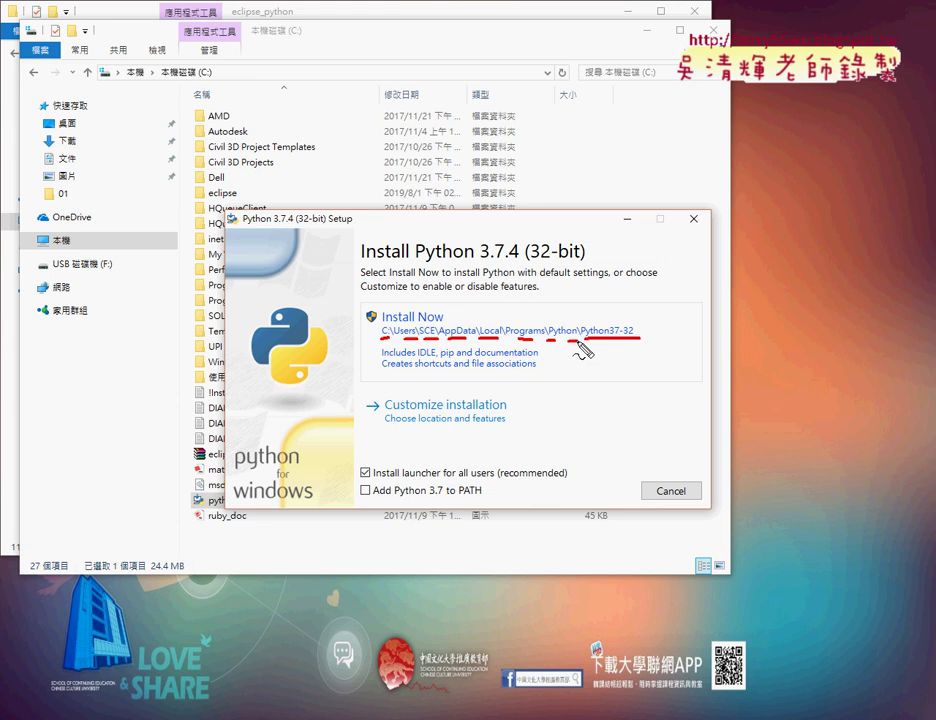
pyautogui.moveTo(350, 340)
pyautogui.mouseDown()
pyautogui.moveTo(350, 430)
pyautogui.moveTo(432, 446)
pyautogui.moveTo(368, 410)
pyautogui.moveTo(486, 440)
pyautogui.mouseUp()
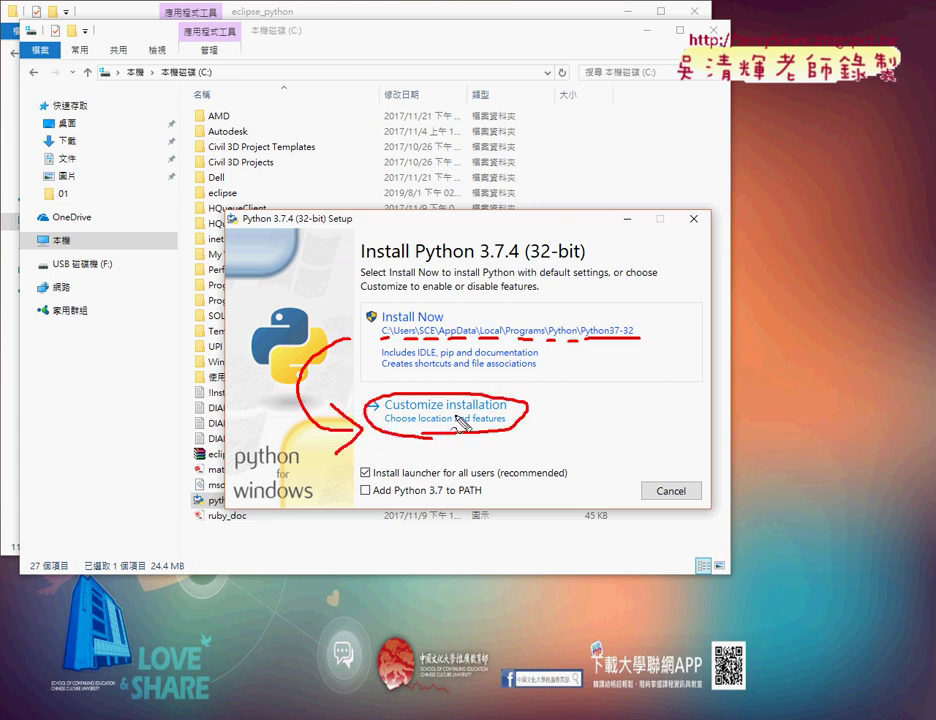
pyautogui.moveTo(525, 307); pyautogui.dragTo(480, 347)
pyautogui.moveTo(479, 307); pyautogui.dragTo(541, 362)
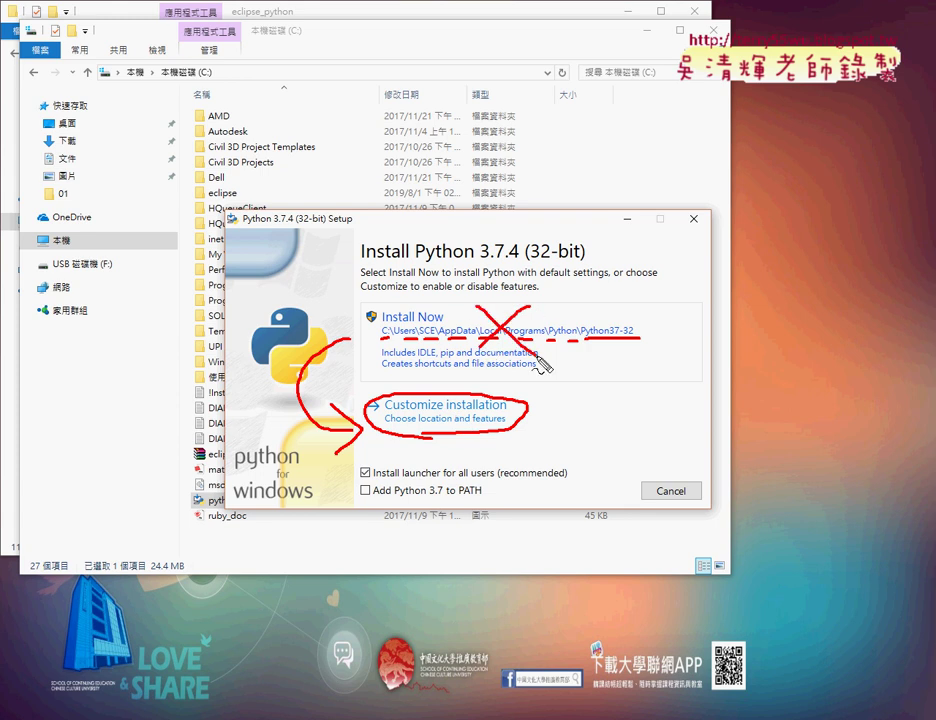
pyautogui.press('Escape')
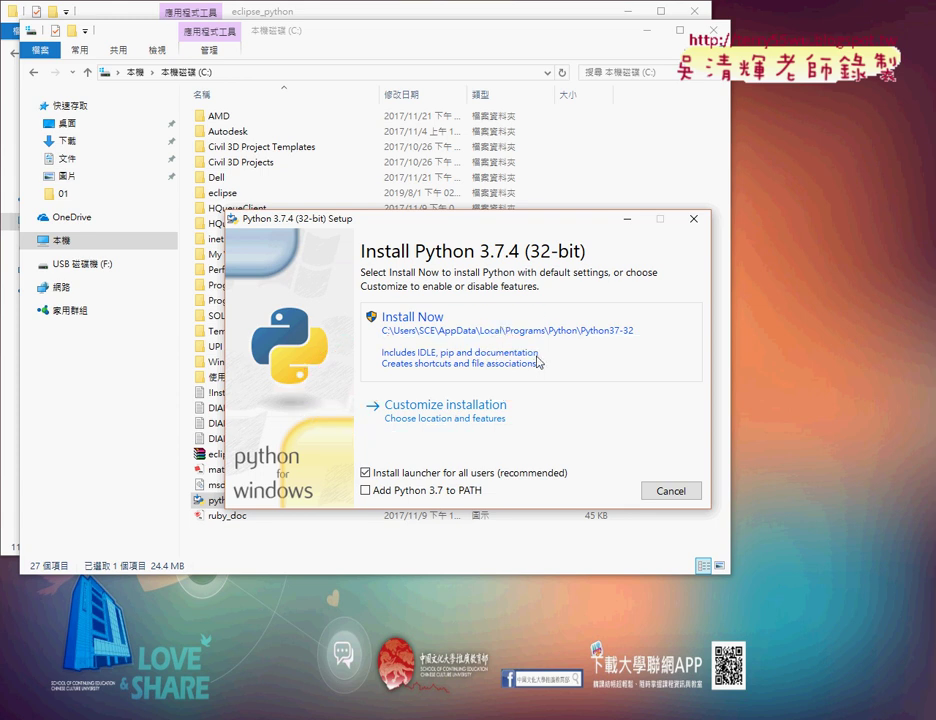
# Choose the customized Python installation, keep the default optional features and set the install location to D:\Python37-32.
pyautogui.click(437, 413)
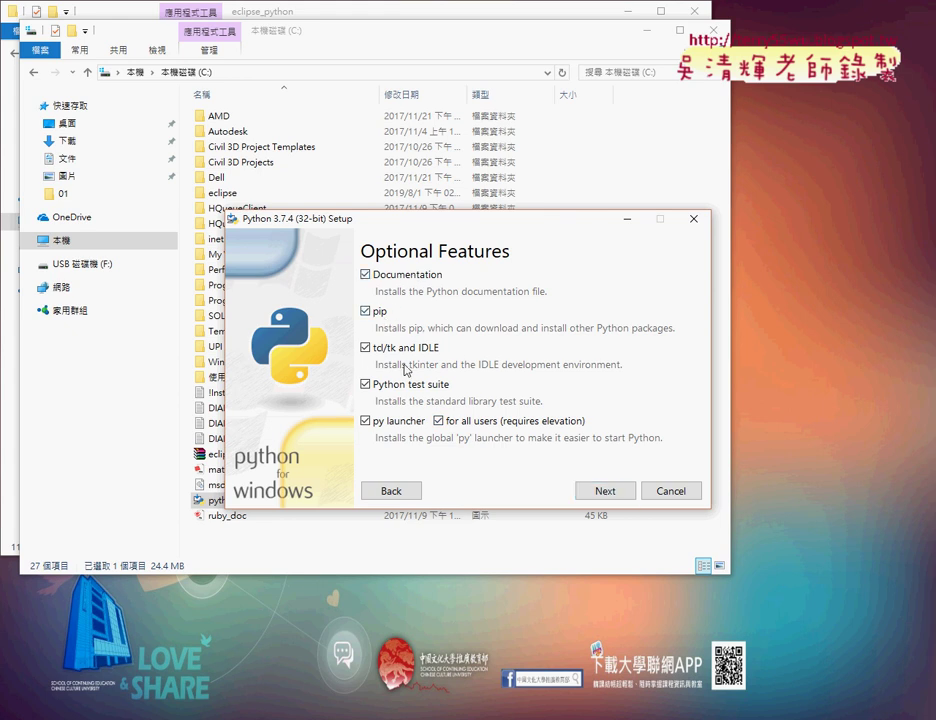
pyautogui.click(605, 491)
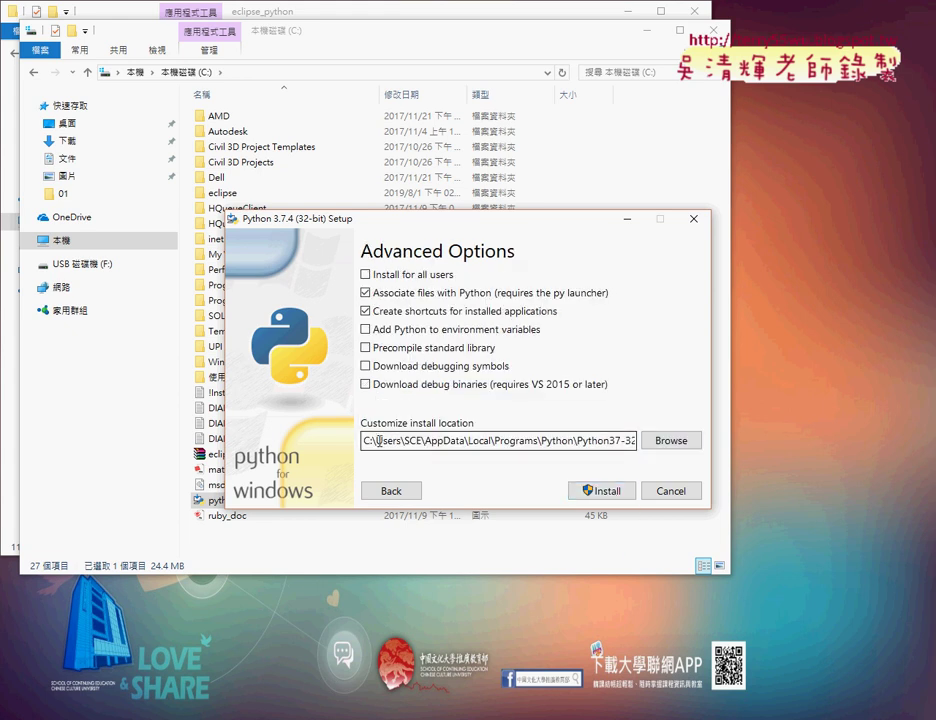
pyautogui.moveTo(370, 441); pyautogui.dragTo(574, 444)
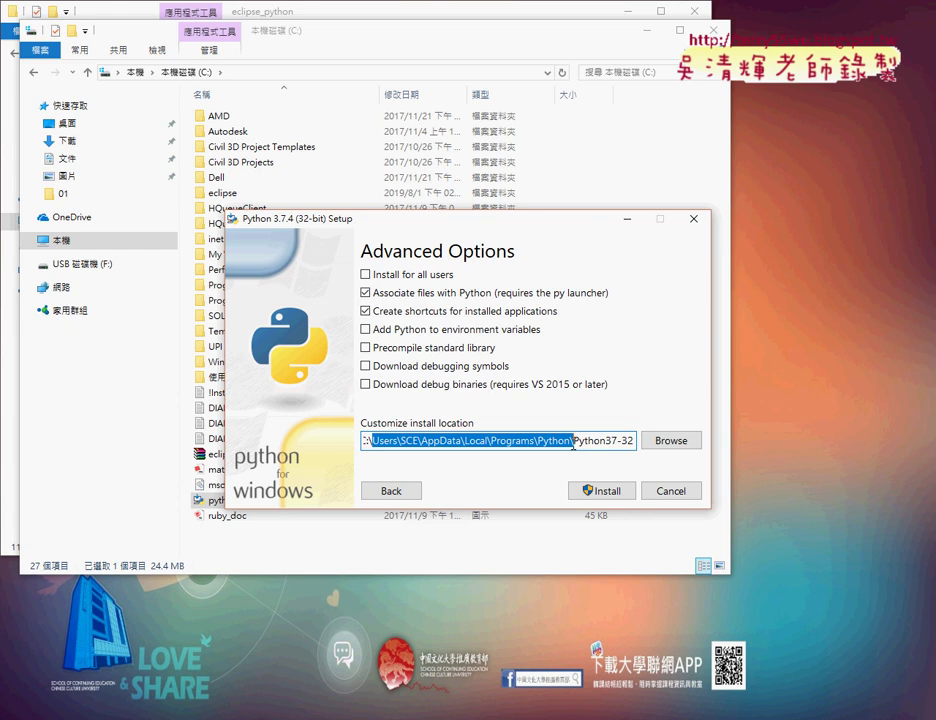
pyautogui.press('Delete')
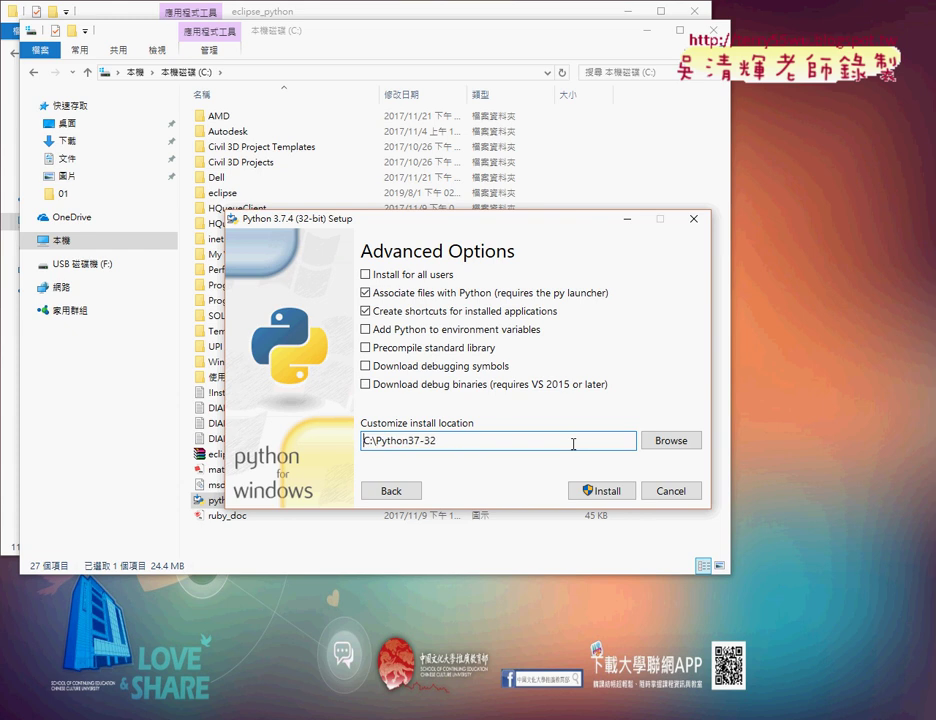
pyautogui.write('D')
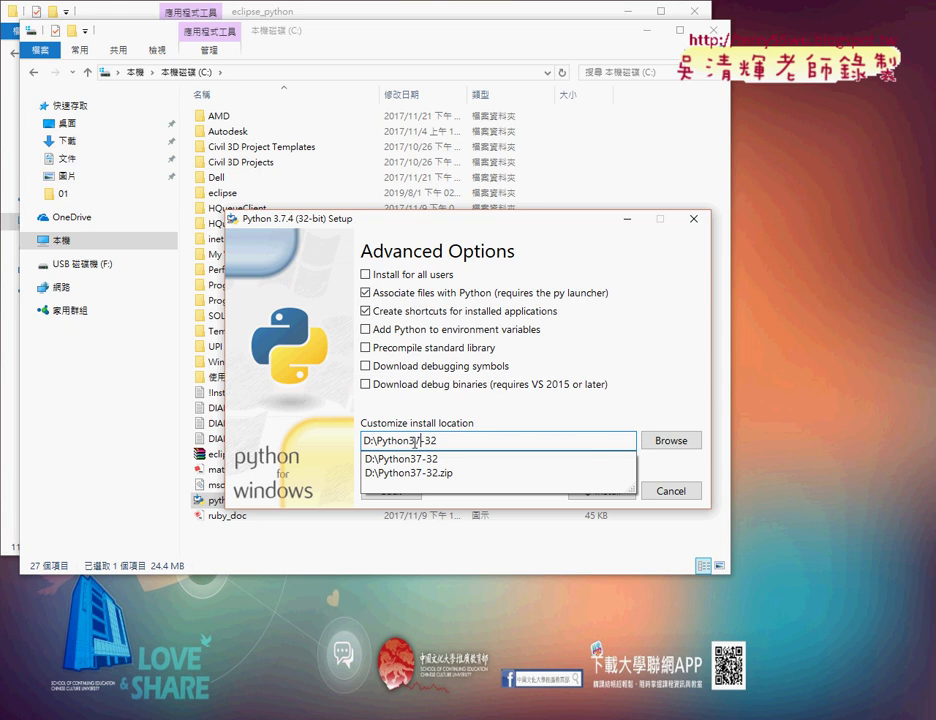
# Change the Python install location to D:\Python374 and start the installation.
pyautogui.moveTo(378, 440); pyautogui.dragTo(457, 439)
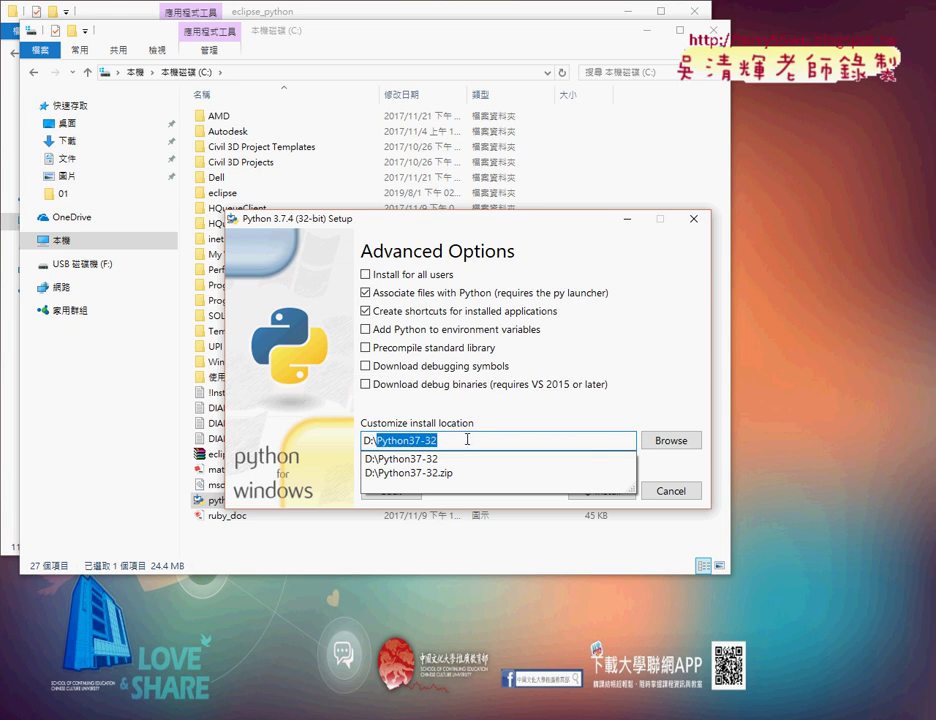
pyautogui.click(449, 441)
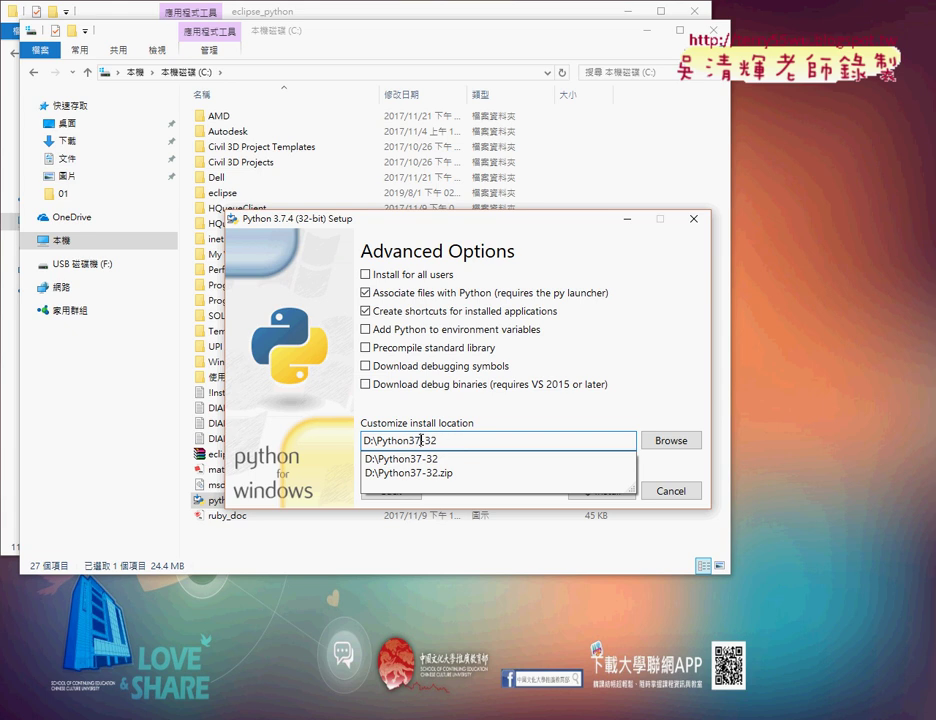
pyautogui.hotkey('shift', 'Left')
pyautogui.hotkey('shift', 'Left')
pyautogui.hotkey('shift', 'Left')
pyautogui.write('4')
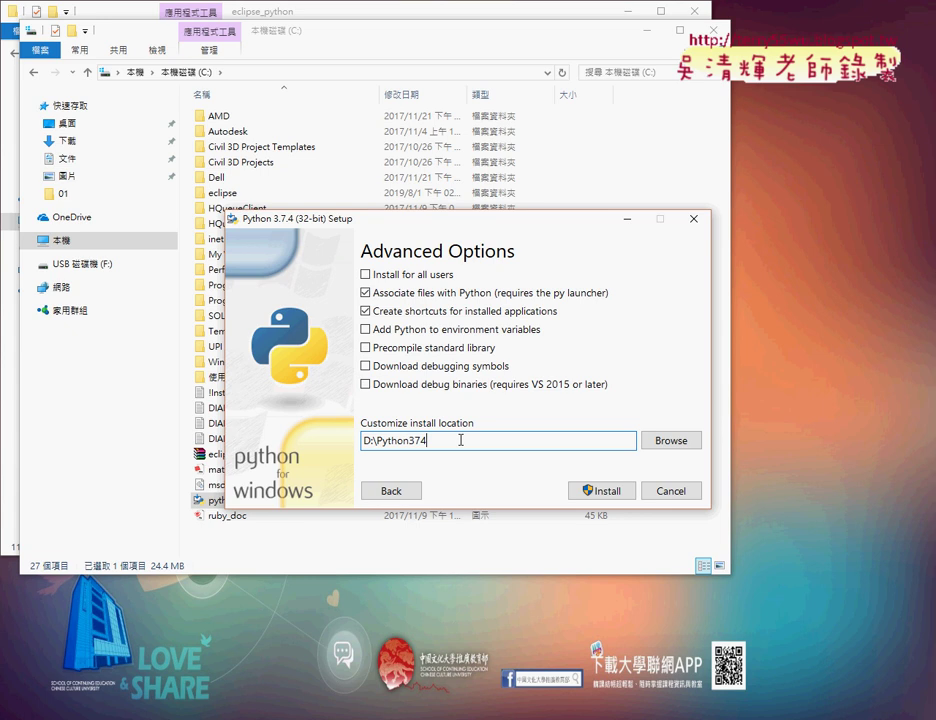
pyautogui.click(600, 500)
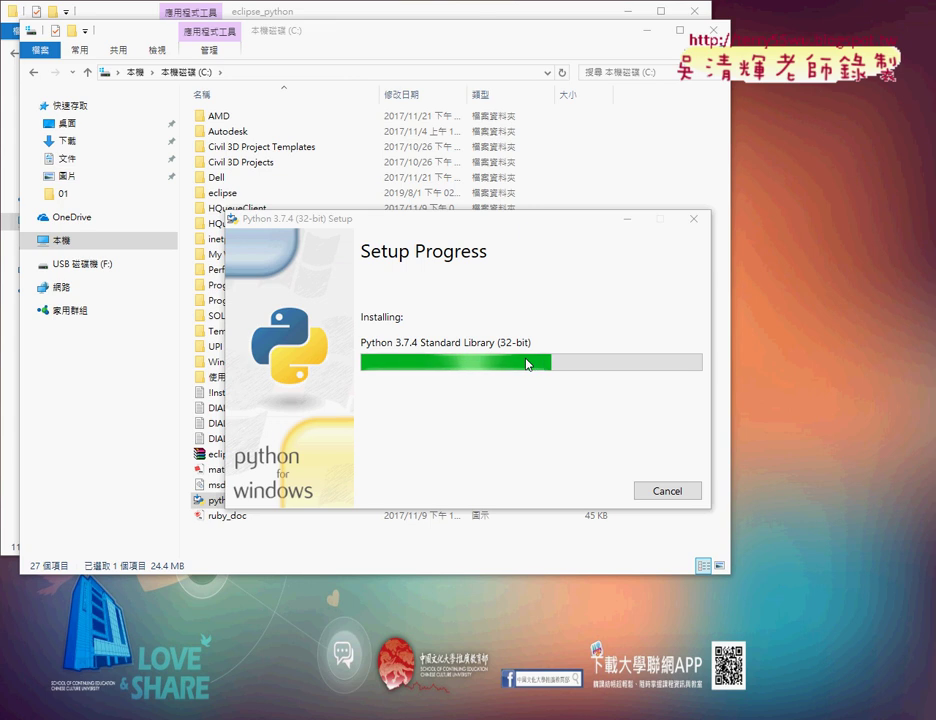
# Launch Eclipse using the proposed eclipse-workspace directory as the workspace.
pyautogui.click(460, 48)
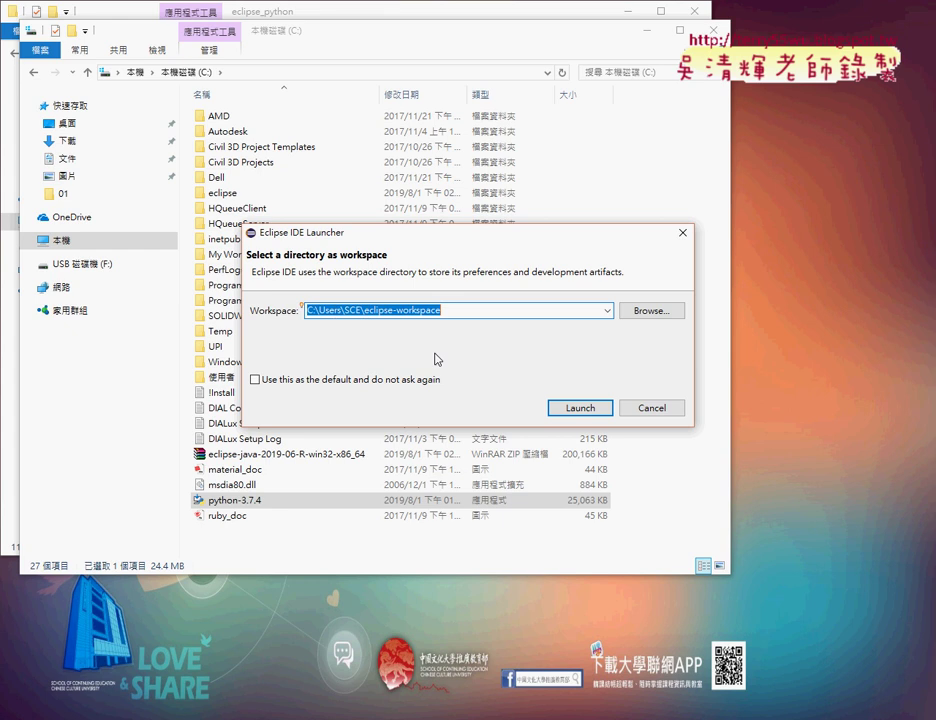
pyautogui.click(569, 409)
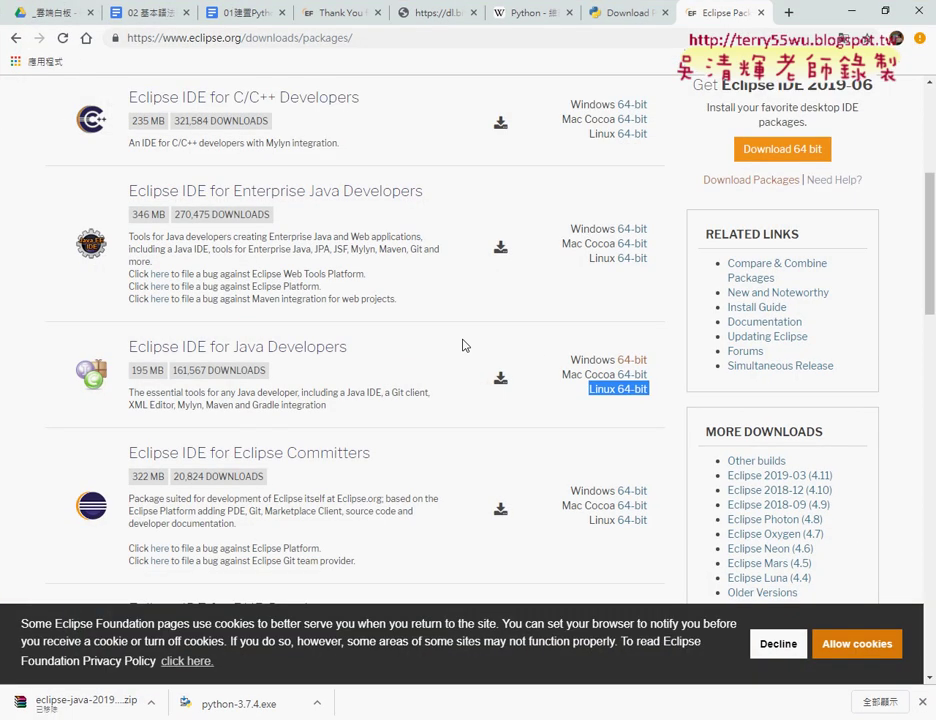
# Switch to the 01建置Python開發環境與程式測試 document in the browser and find the 2.安裝外掛 section on installing the plug-in.
pyautogui.click(228, 13)
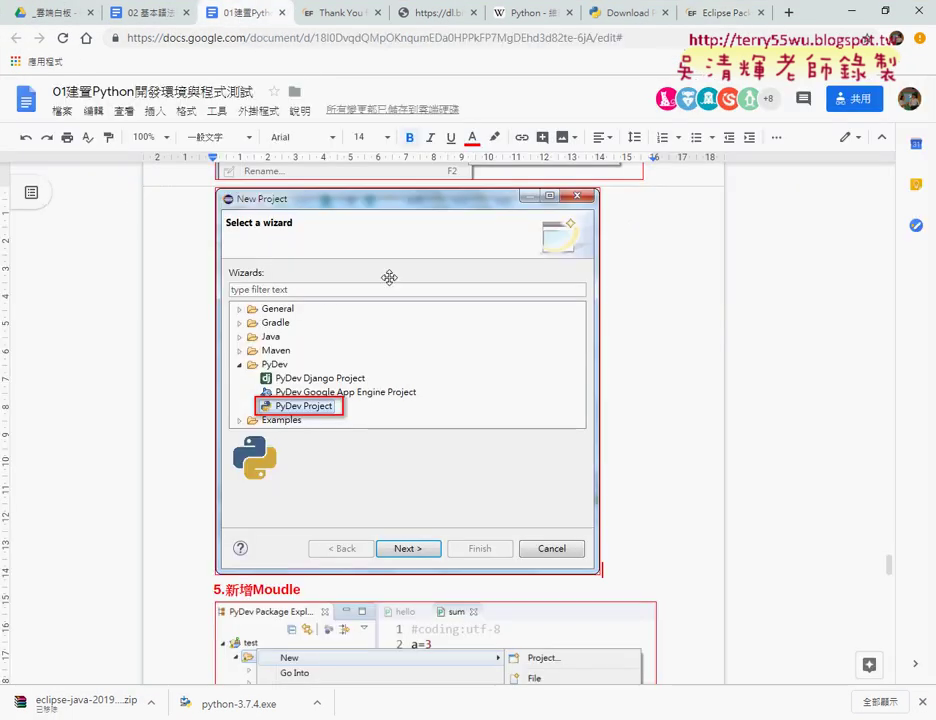
pyautogui.scroll(-15, 390, 277)
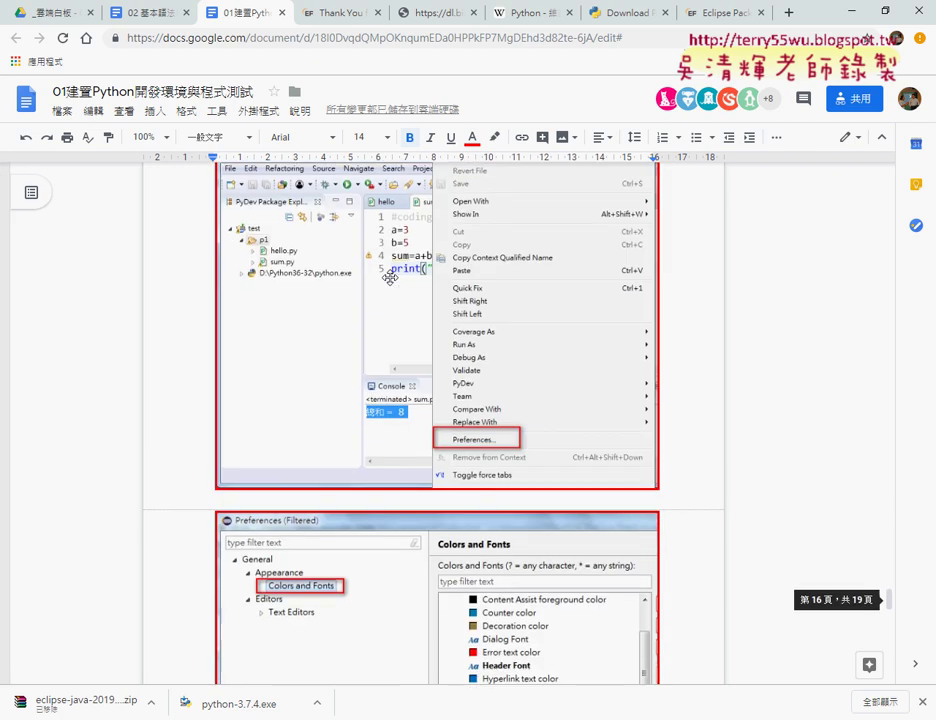
pyautogui.scroll(-8, 390, 277)
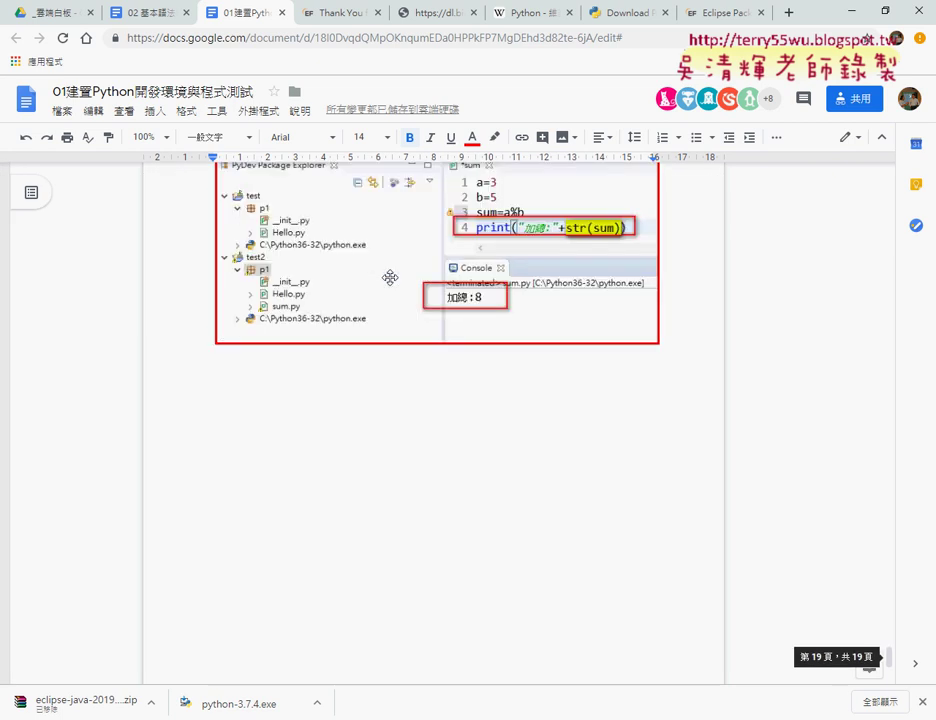
pyautogui.scroll(9, 390, 277)
pyautogui.scroll(20, 390, 277)
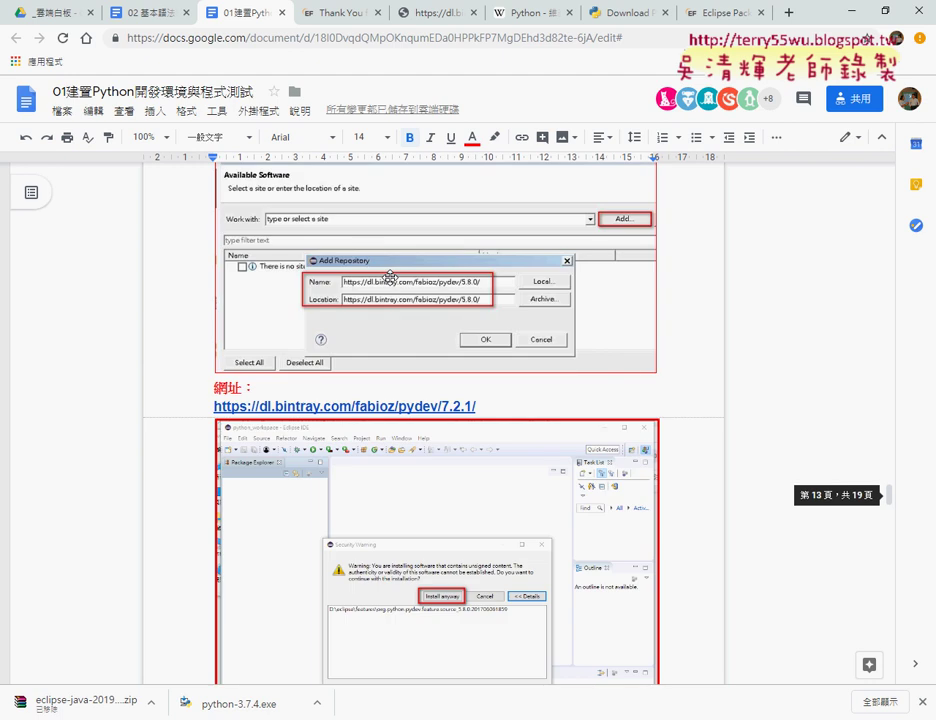
pyautogui.scroll(3, 390, 277)
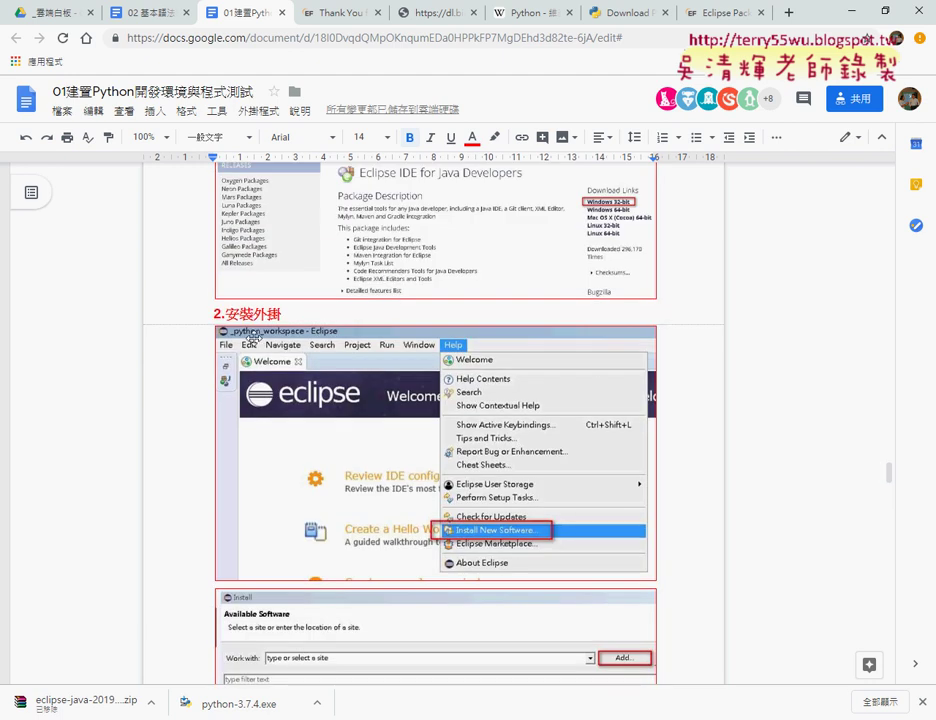
pyautogui.moveTo(211, 318); pyautogui.dragTo(290, 317)
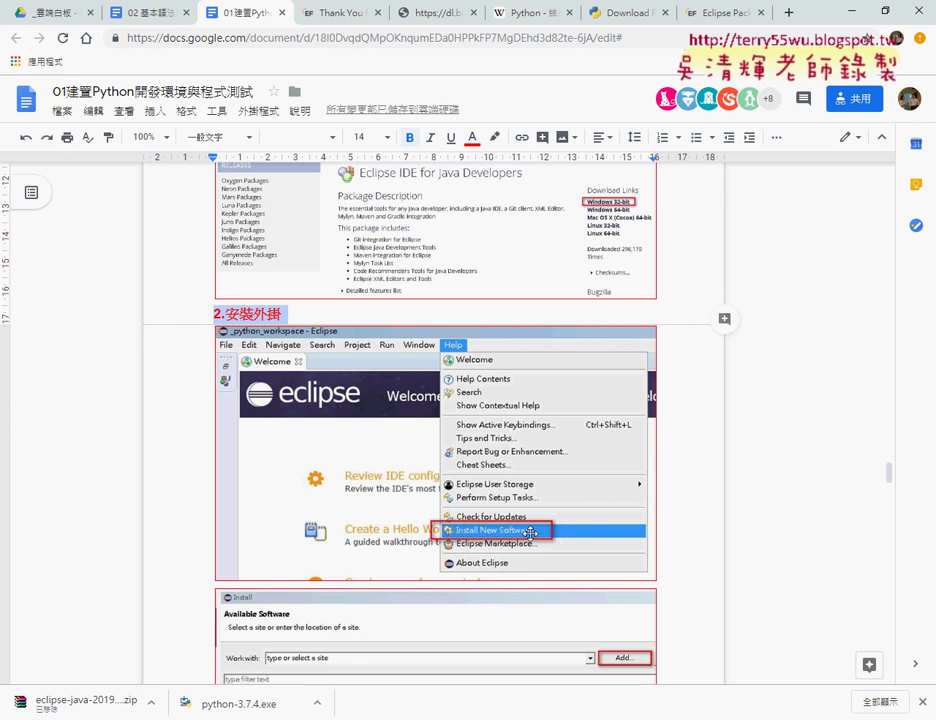
# Switch to Eclipse and close the Welcome page.
pyautogui.hotkey('alt', 'Tab')
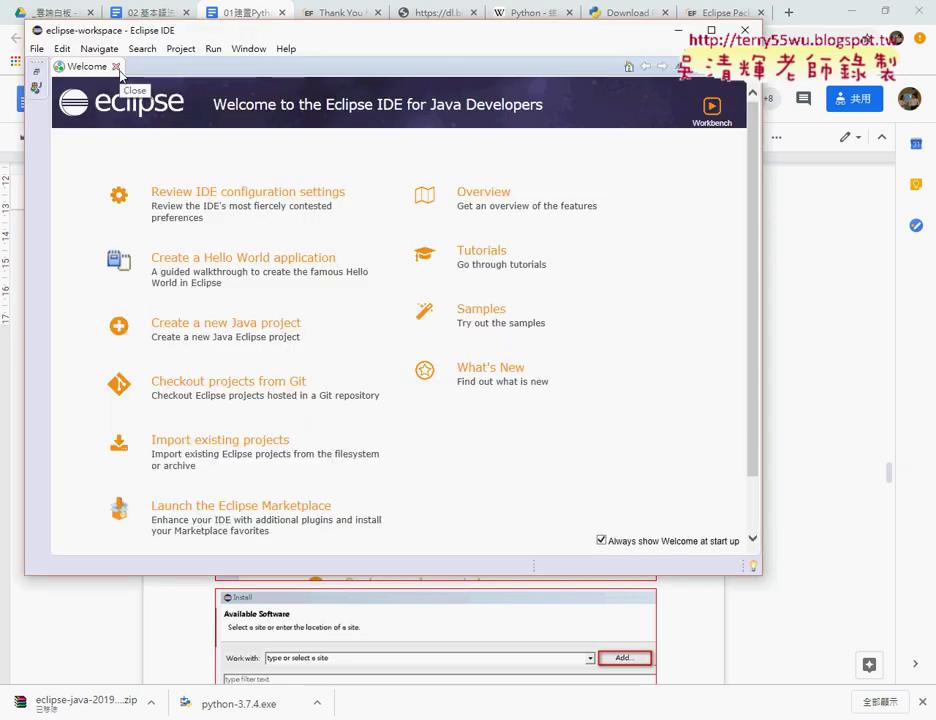
pyautogui.click(116, 66)
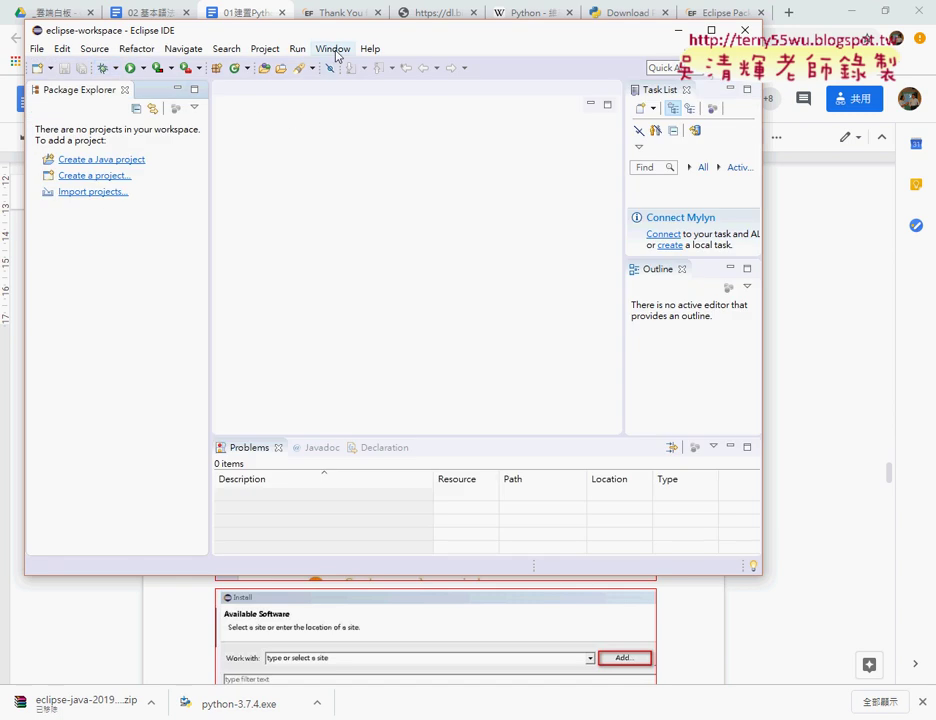
# Examine the Eclipse Preferences categories for a PyDev entry and close the dialog without changes.
pyautogui.click(333, 48)
pyautogui.click(357, 177)
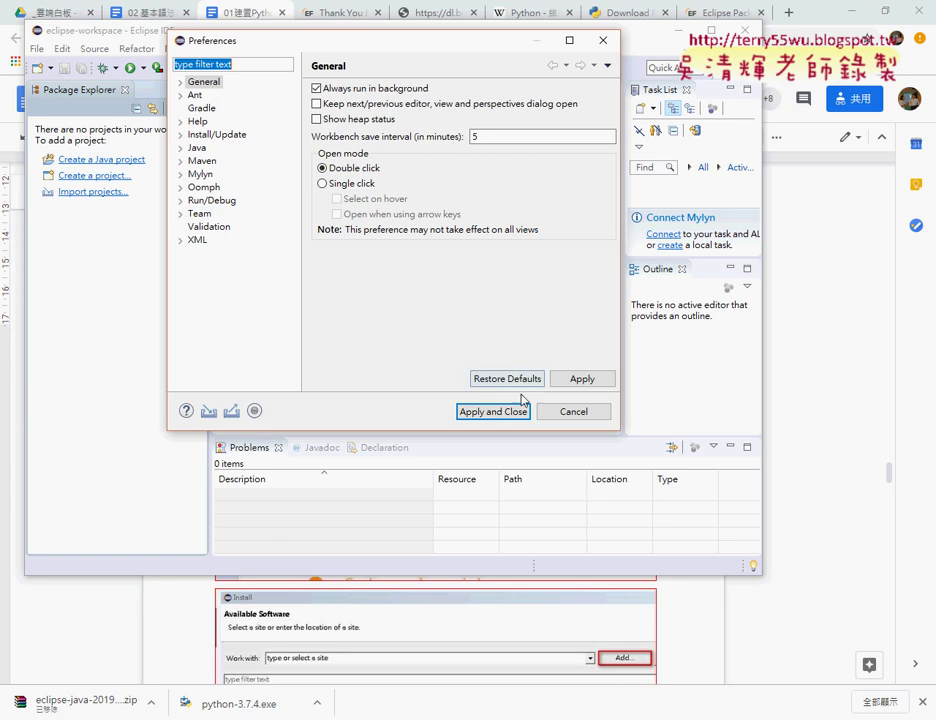
pyautogui.click(557, 411)
# Examine the full list of New wizards for a PyDev category and cancel without creating anything.
pyautogui.click(36, 48)
pyautogui.moveTo(172, 65)
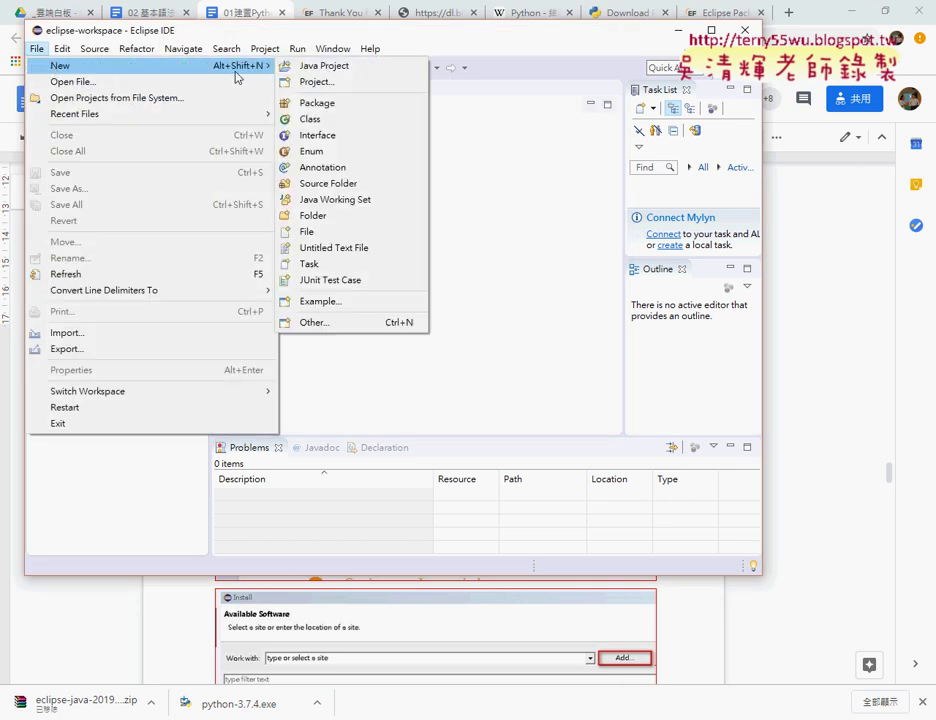
pyautogui.click(315, 322)
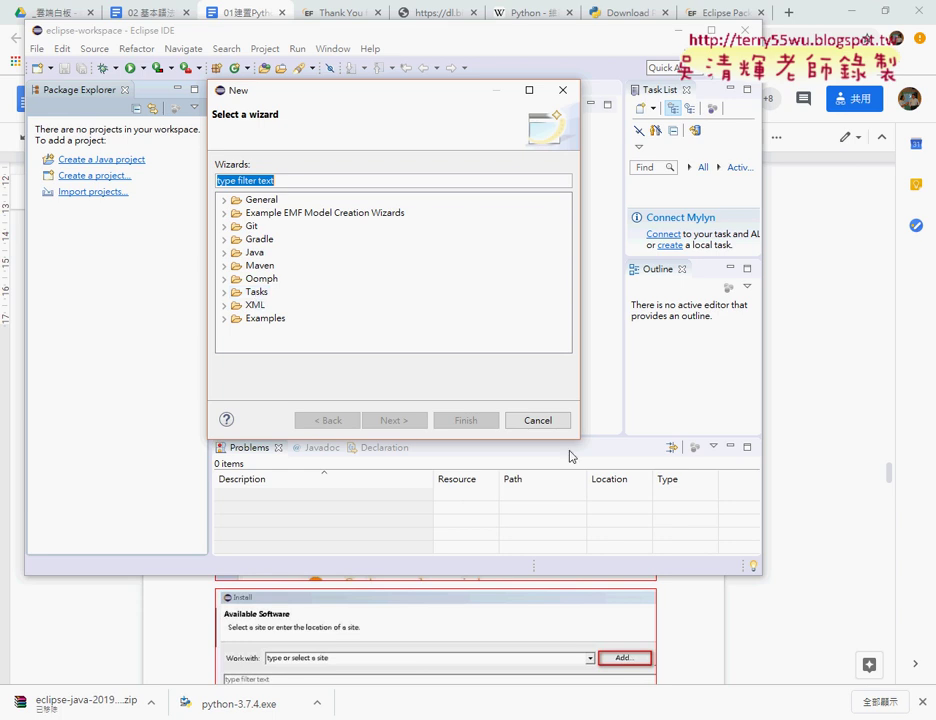
pyautogui.click(558, 420)
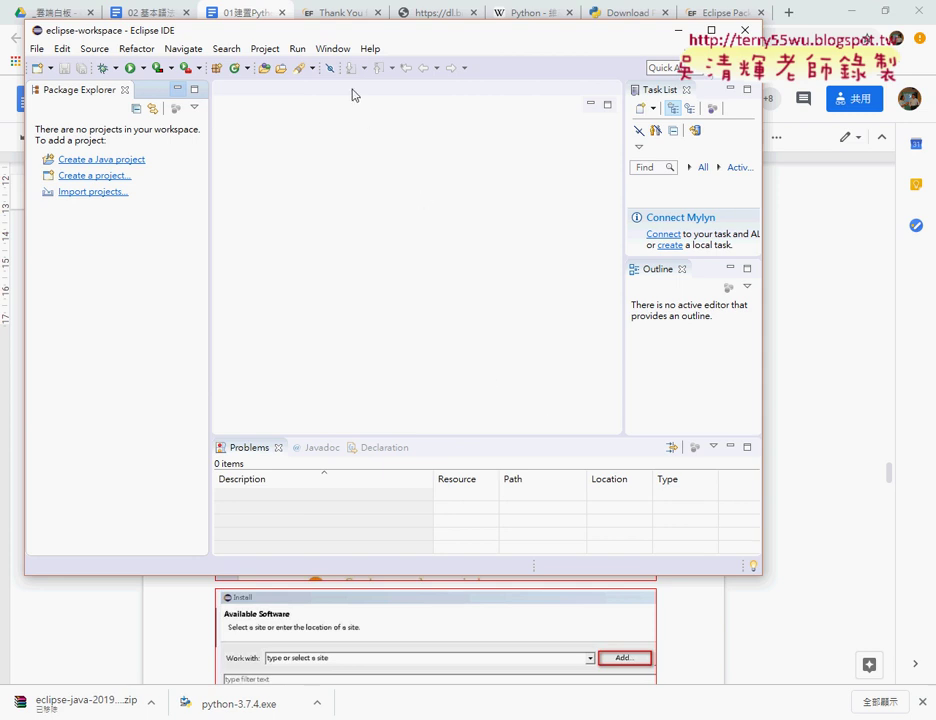
# Open Install New Software and start adding a repository.
pyautogui.click(333, 48)
pyautogui.moveTo(370, 48)
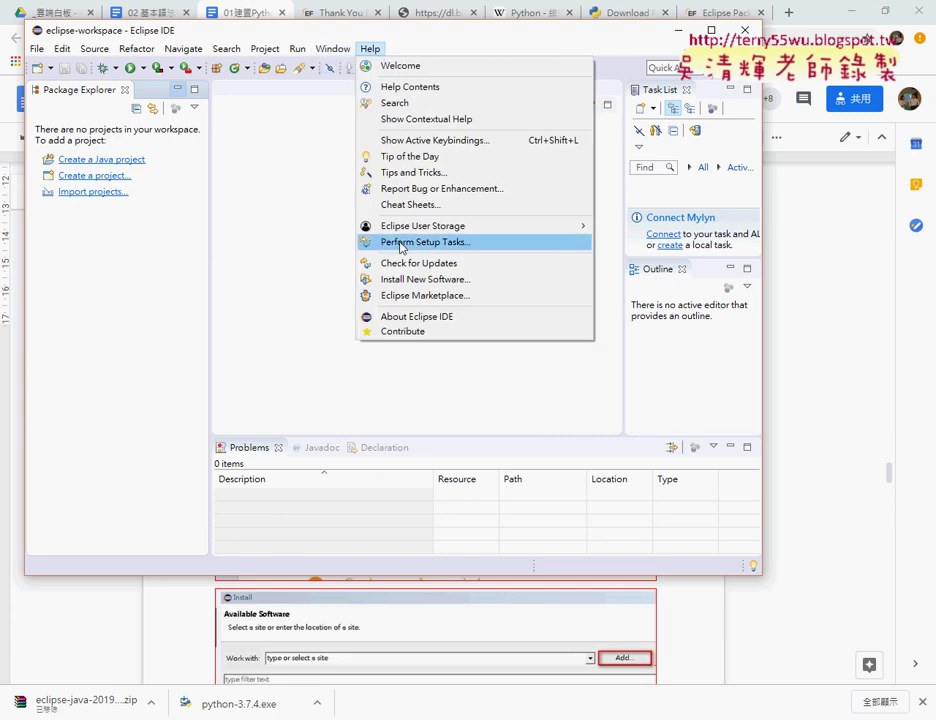
pyautogui.click(415, 280)
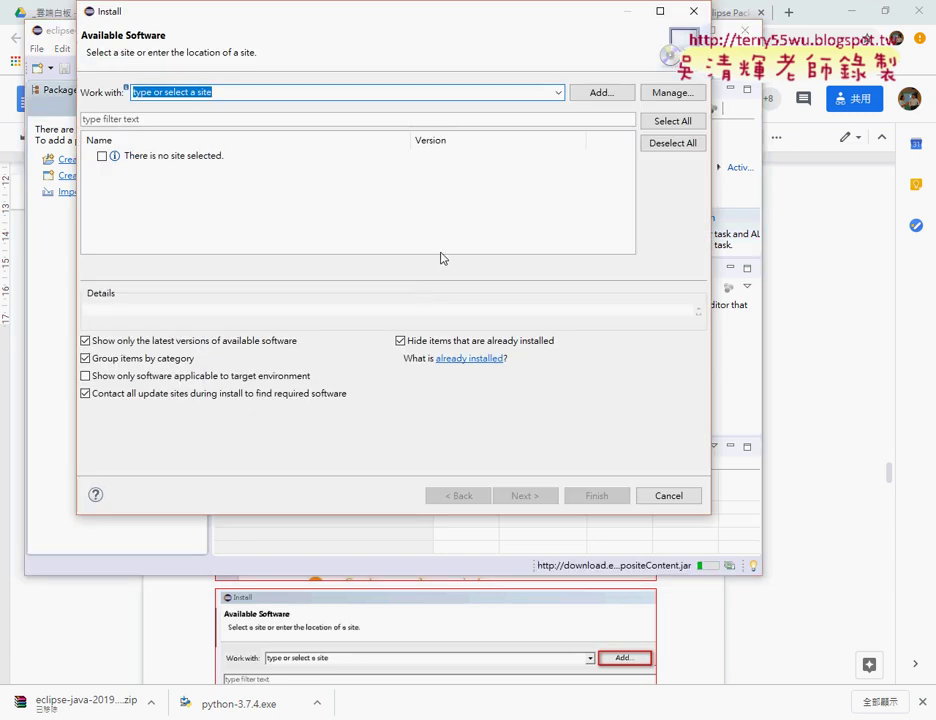
pyautogui.click(601, 92)
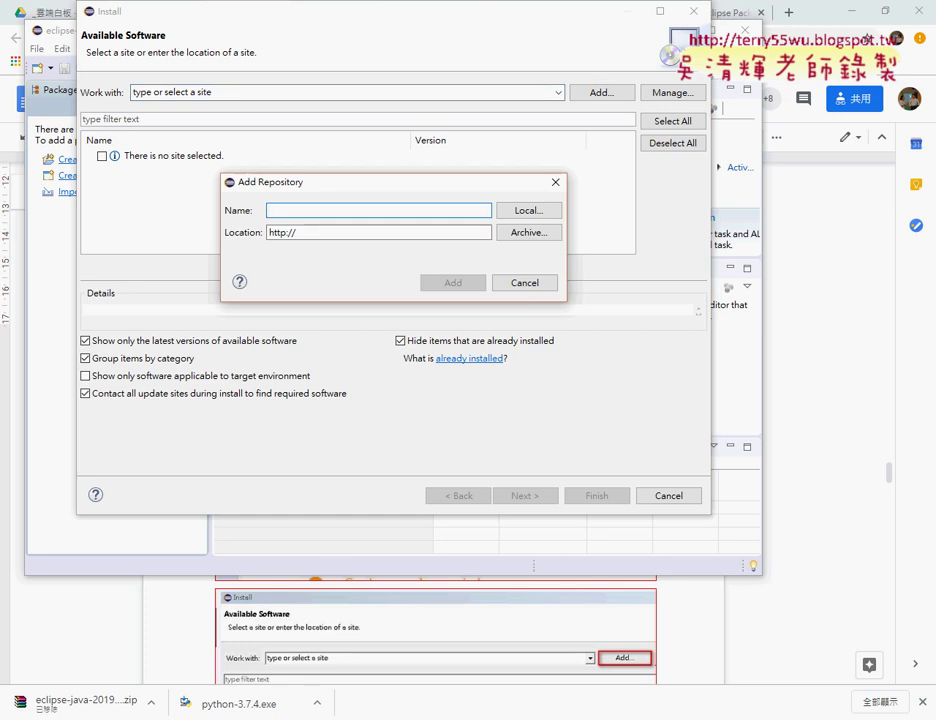
pyautogui.click(409, 708)
pyautogui.scroll(-5, 316, 370)
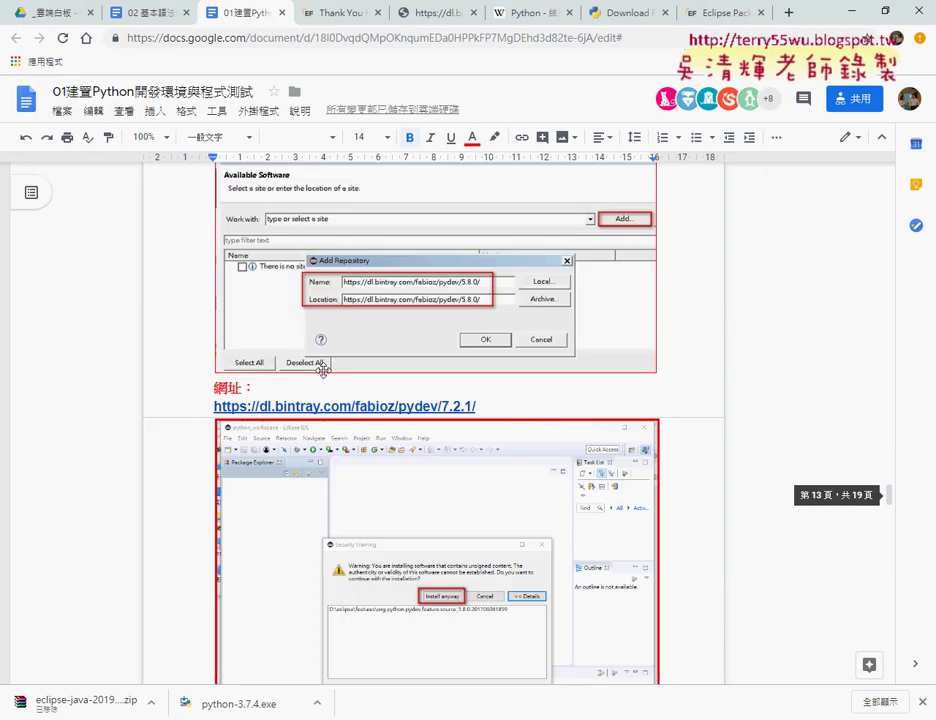
pyautogui.click(214, 406)
pyautogui.moveTo(214, 406); pyautogui.dragTo(526, 405)
pyautogui.hotkey('ctrl', 'c')
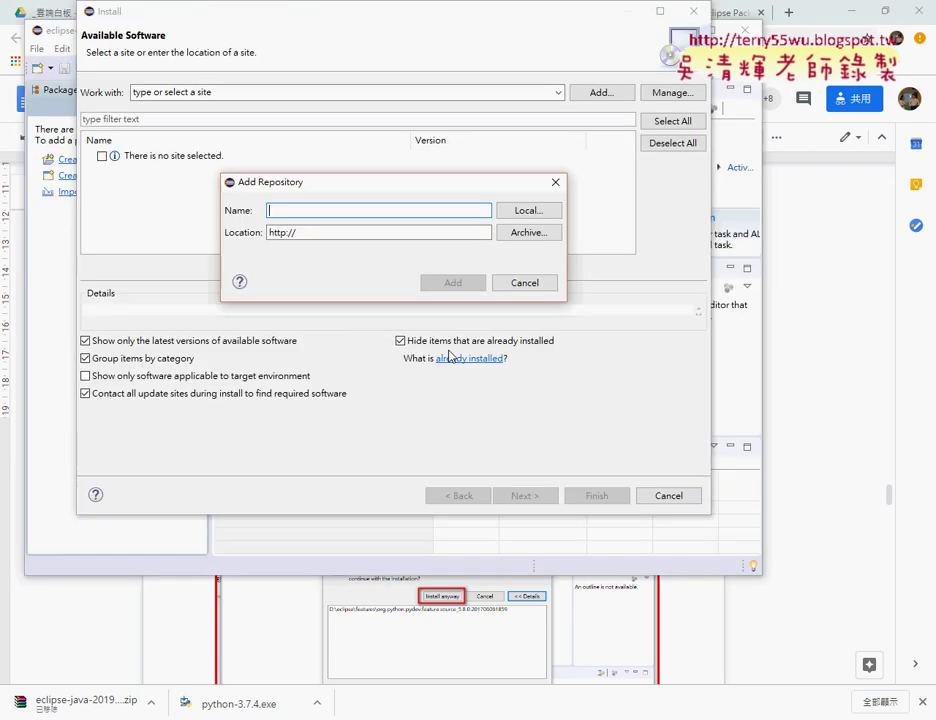
pyautogui.hotkey('alt', 'Tab')
pyautogui.hotkey('ctrl', 'v')
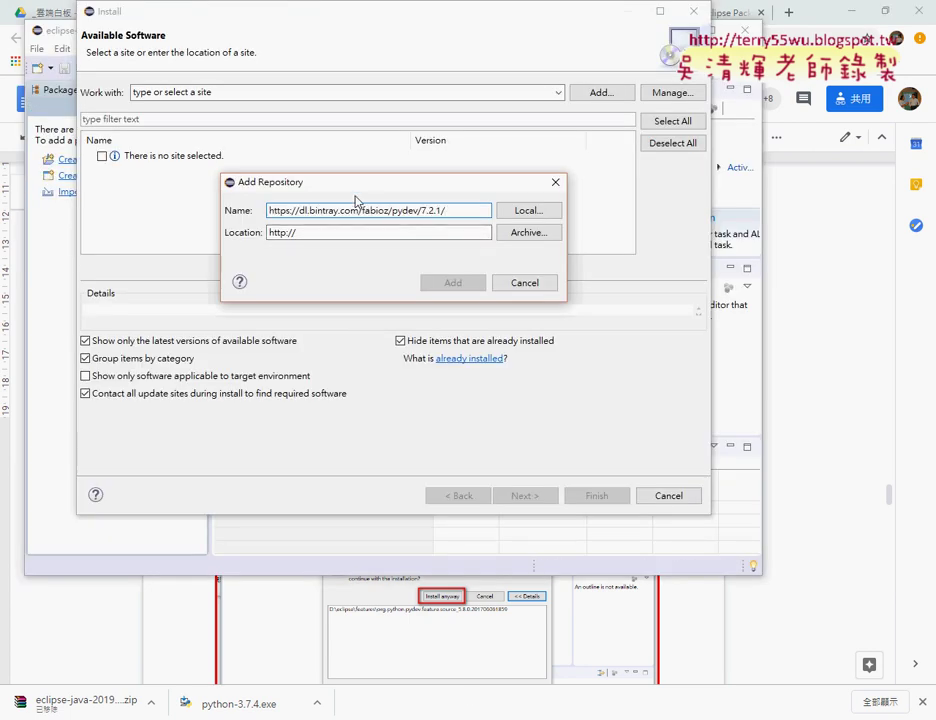
pyautogui.press('Tab')
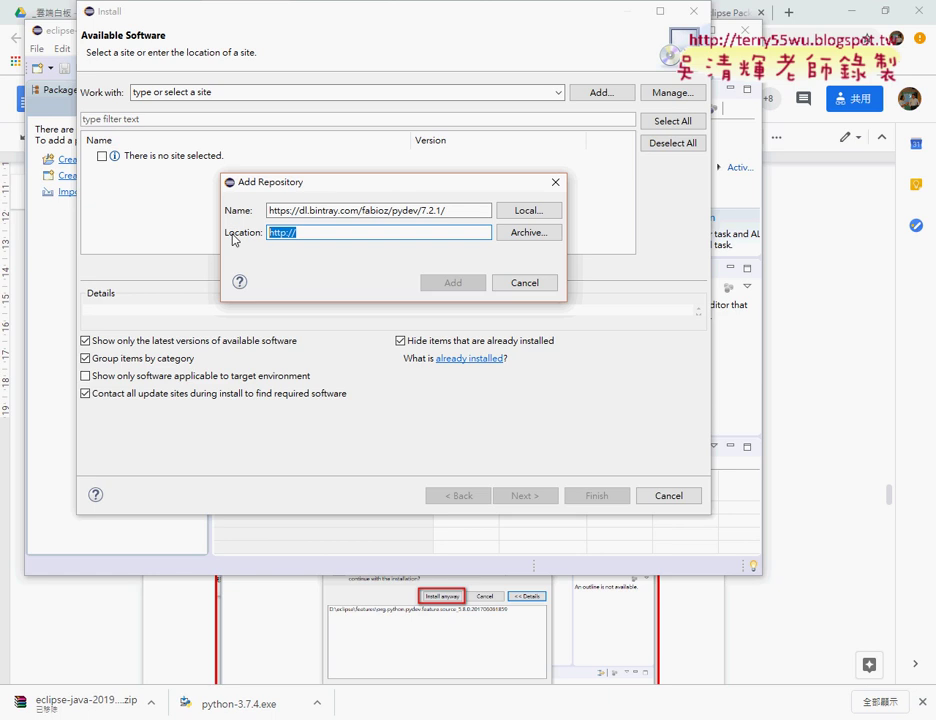
pyautogui.hotkey('ctrl', 'v')
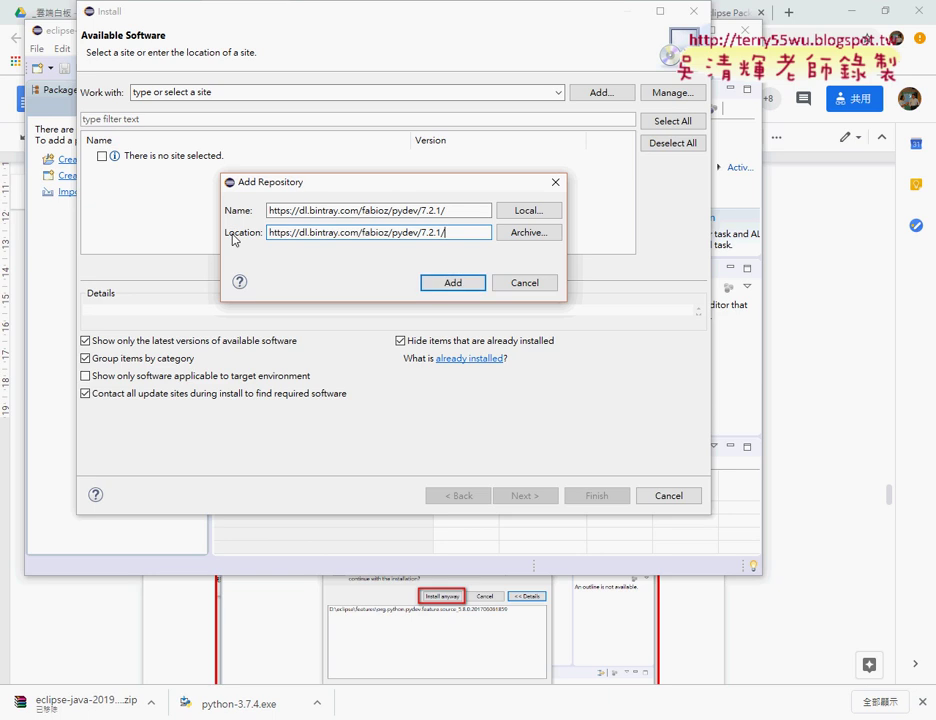
pyautogui.click(451, 285)
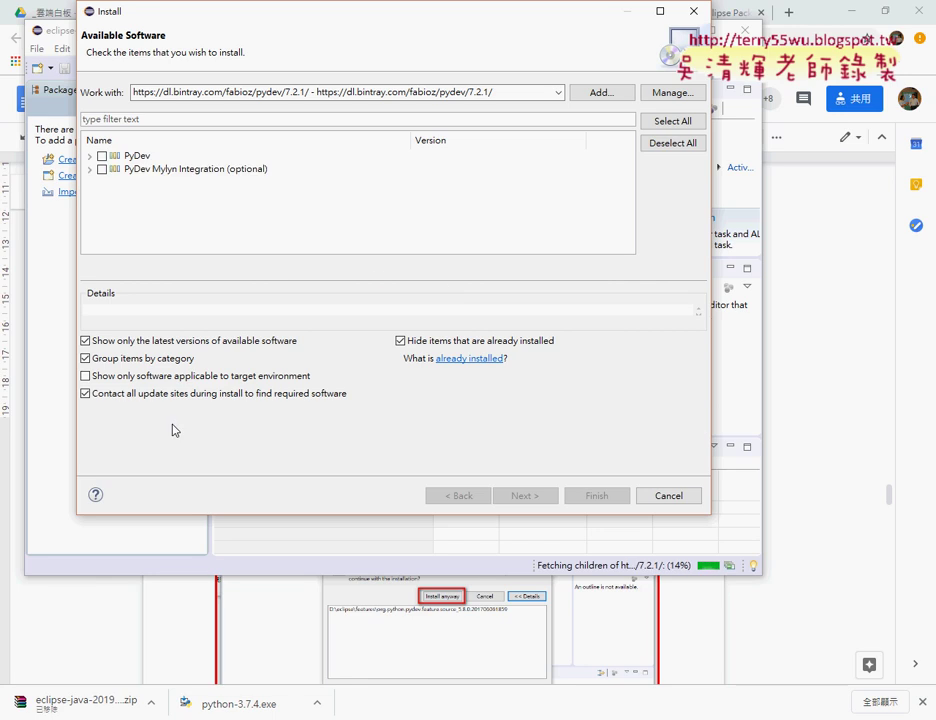
# Select PyDev and PyDev Mylyn Integration (optional) for installation and continue to the install details.
pyautogui.click(101, 156)
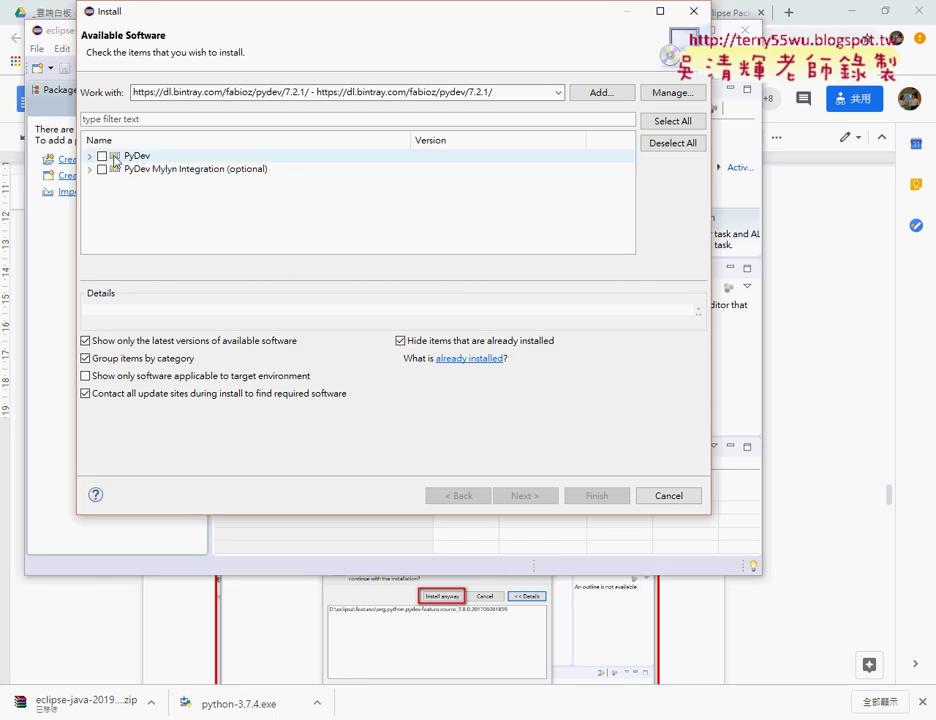
pyautogui.click(102, 169)
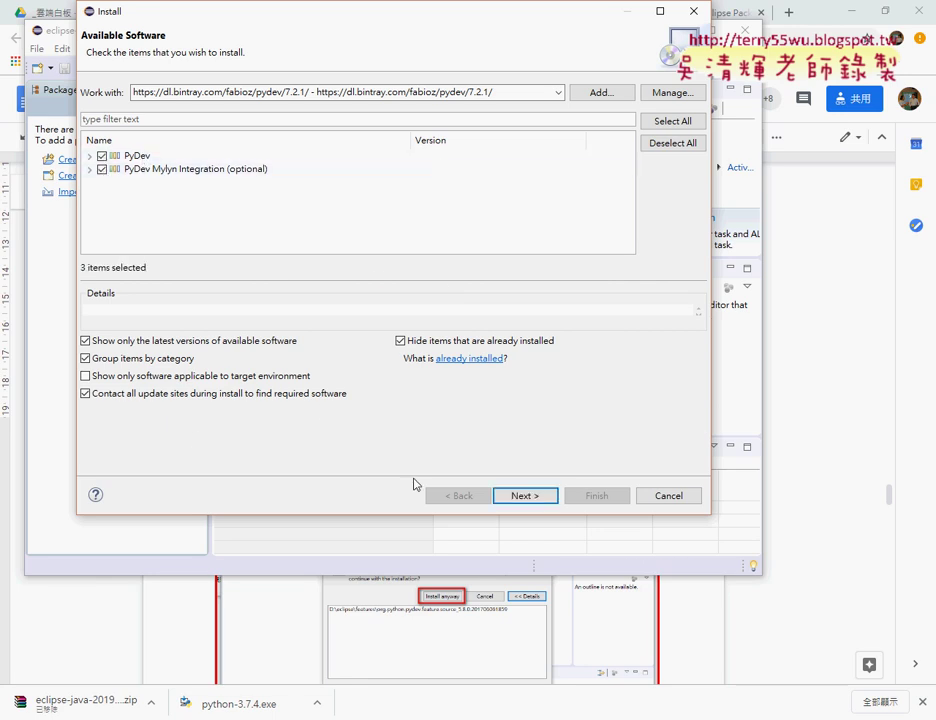
pyautogui.click(523, 495)
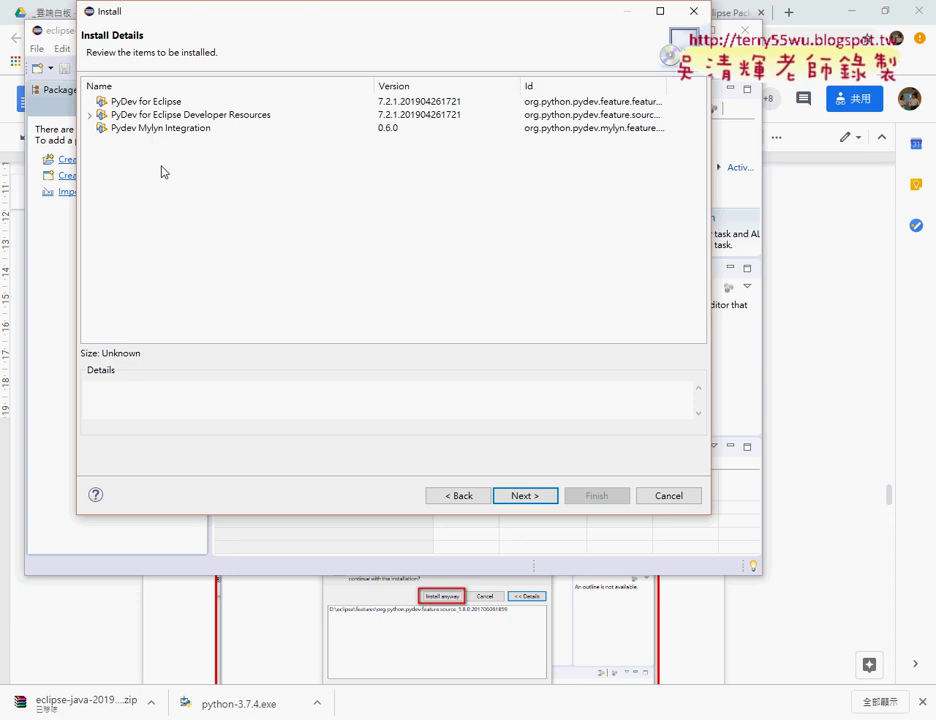
# Accept the license agreements and install the PyDev items despite the unsigned content.
pyautogui.click(532, 498)
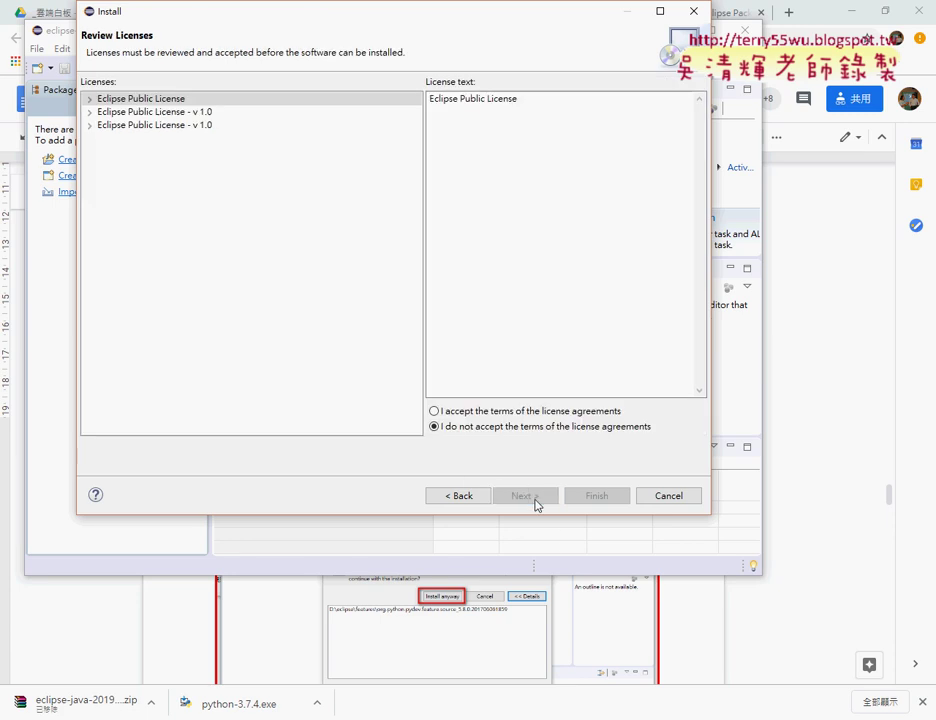
pyautogui.click(434, 412)
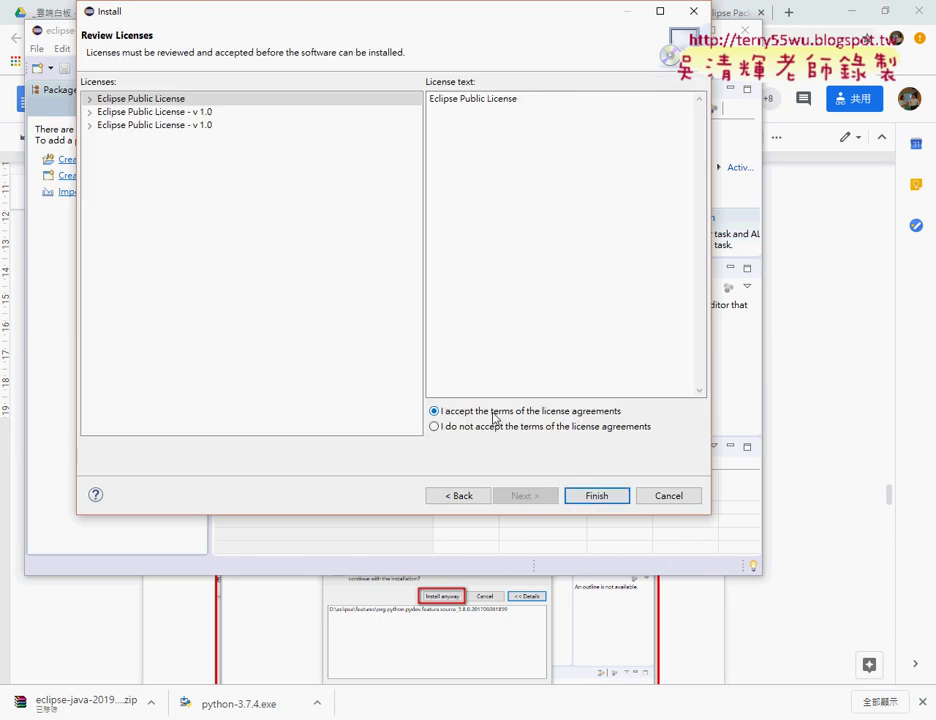
pyautogui.click(594, 500)
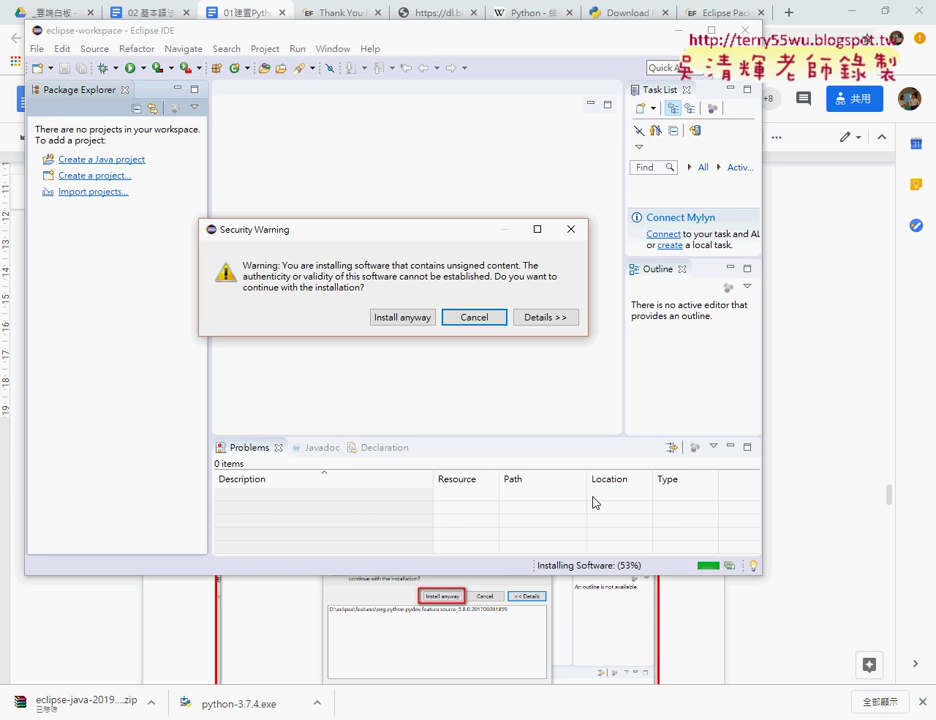
pyautogui.click(403, 317)
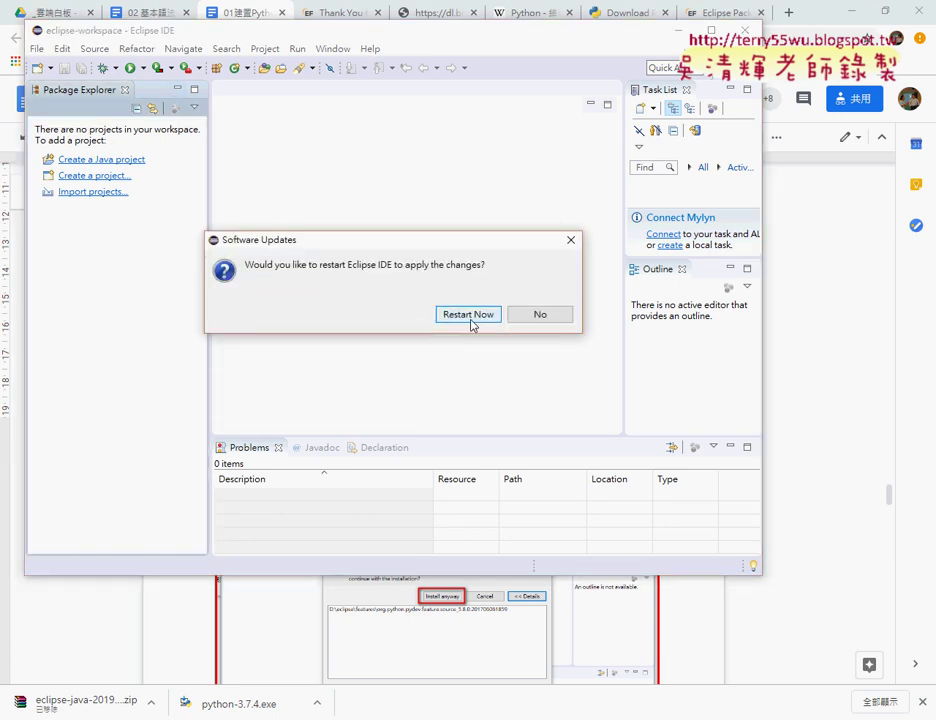
# Restart Eclipse to apply the plug-in installation and close the Welcome page.
pyautogui.click(472, 318)
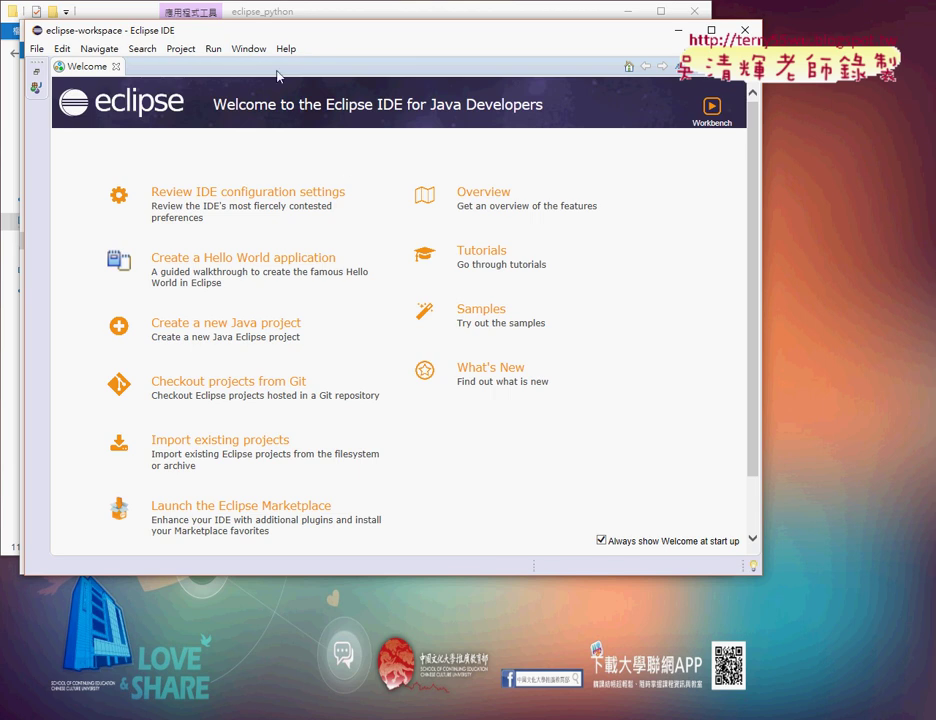
pyautogui.click(116, 66)
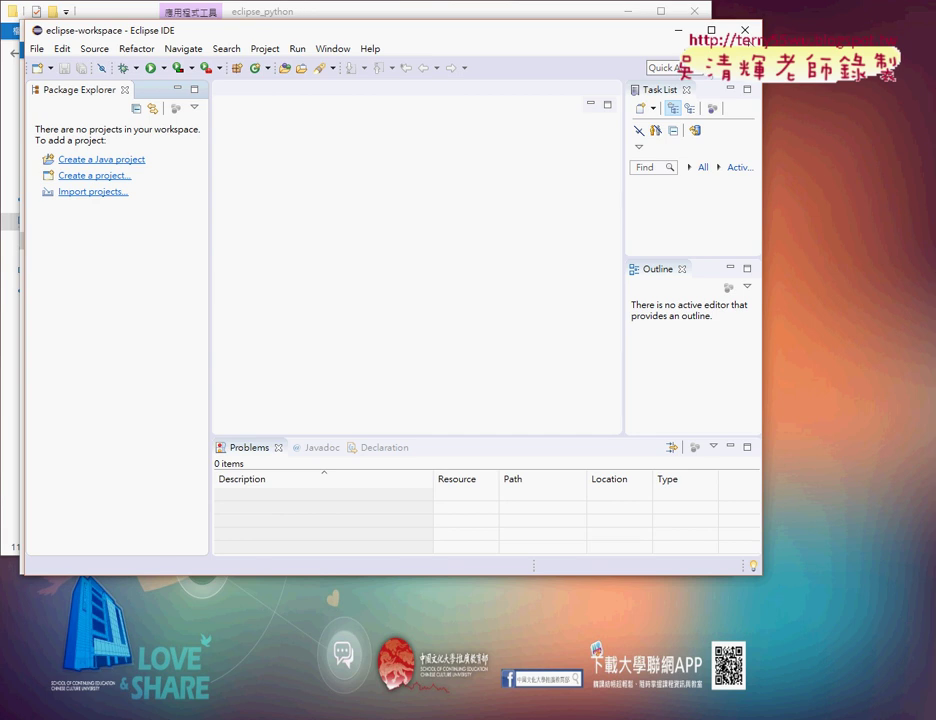
# Exit Eclipse and close the C: drive folder window and the completed Python 3.7.4 setup.
pyautogui.click(744, 30)
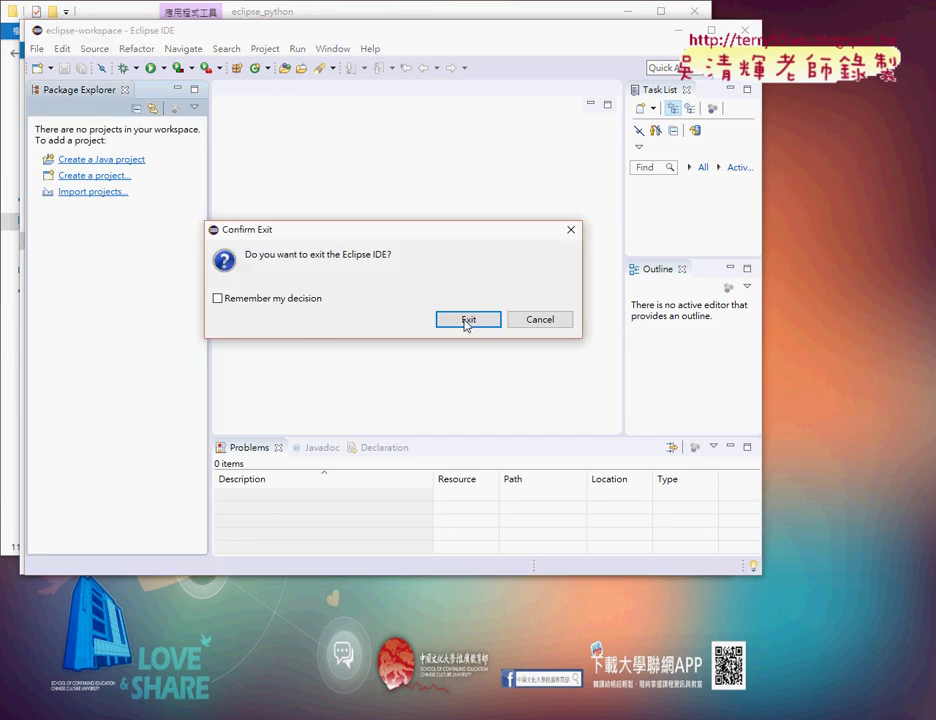
pyautogui.click(466, 322)
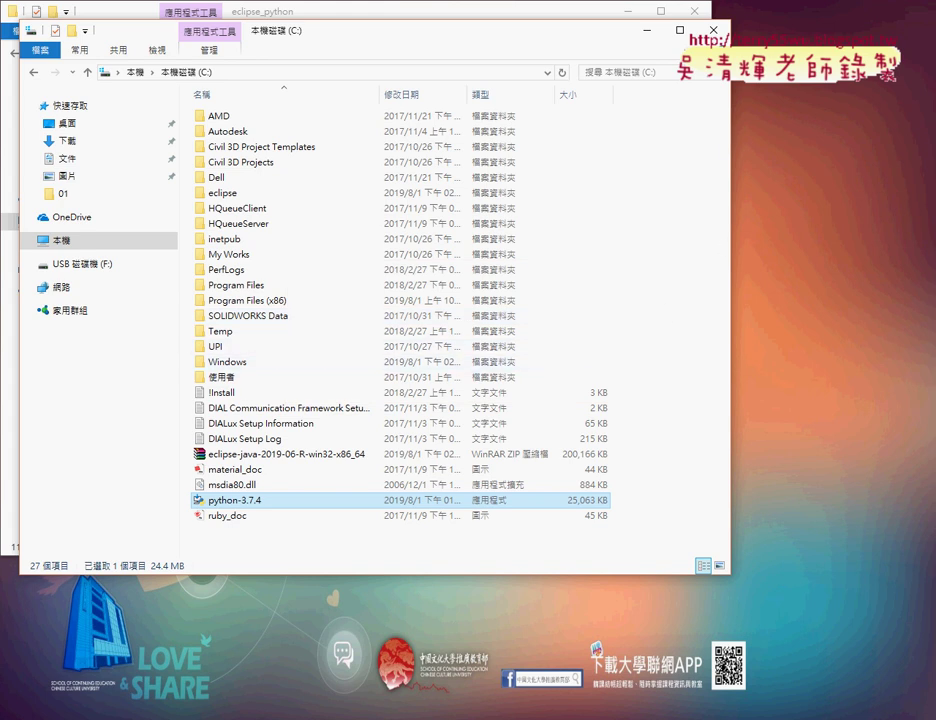
pyautogui.click(713, 30)
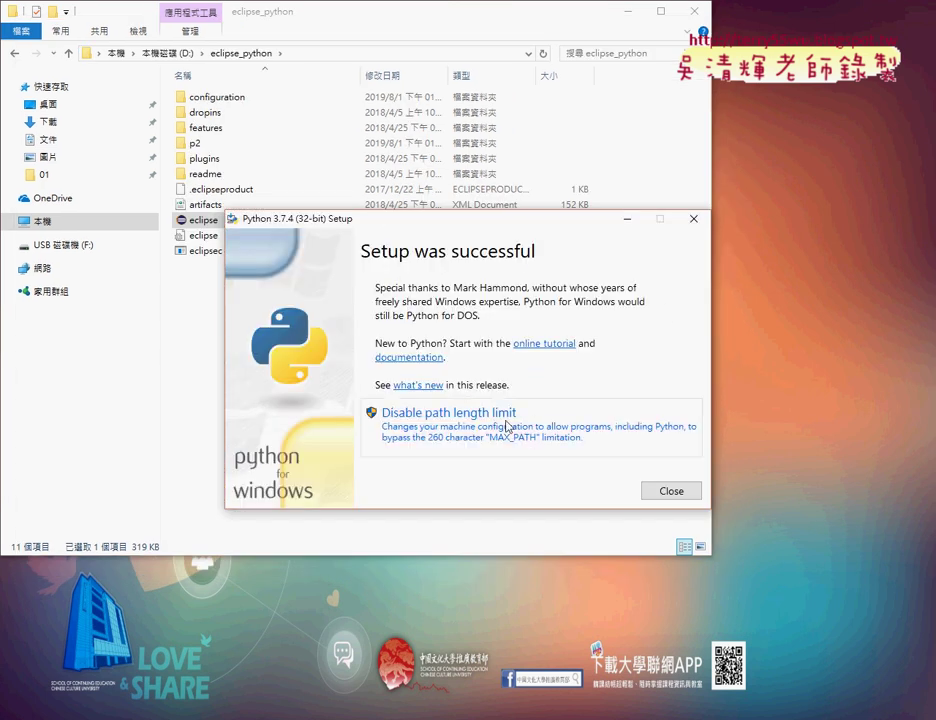
pyautogui.click(671, 489)
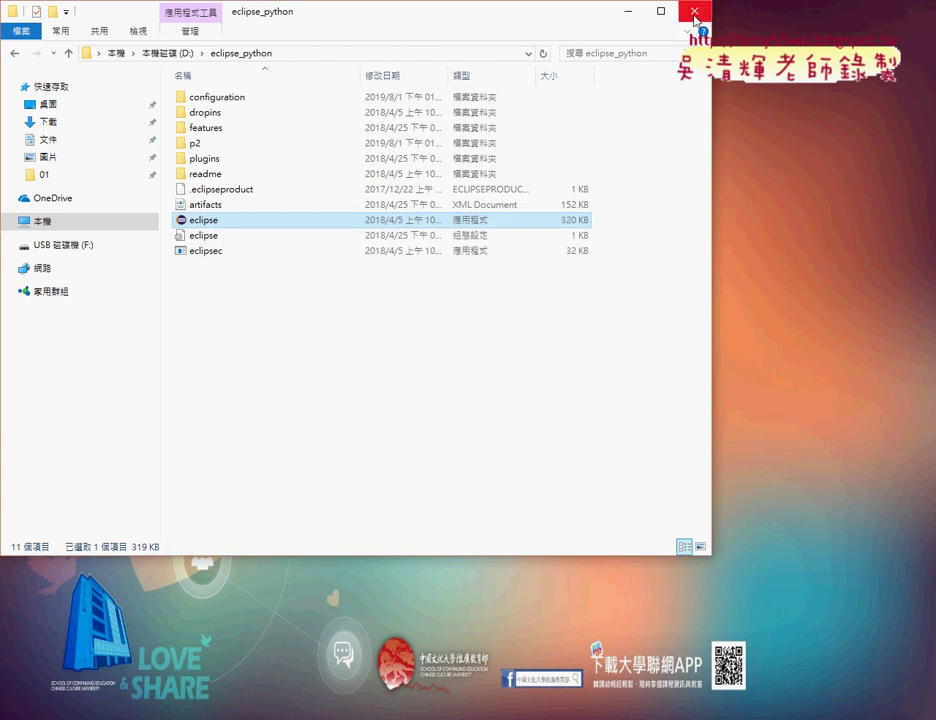
# Launch the eclipse application from the D:\eclipse_python folder.
pyautogui.doubleClick(250, 221)
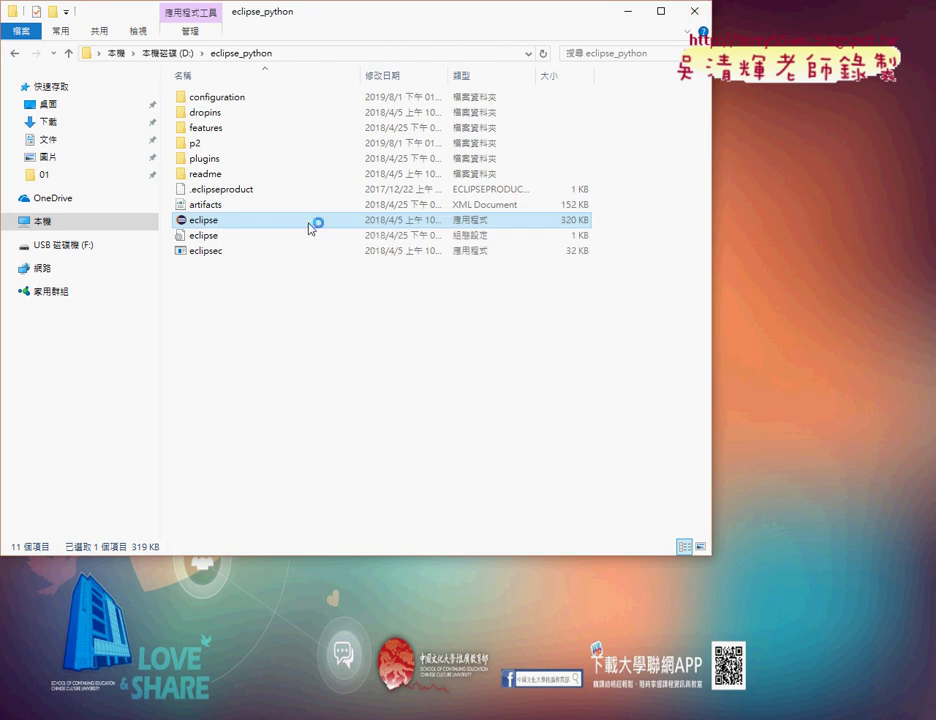